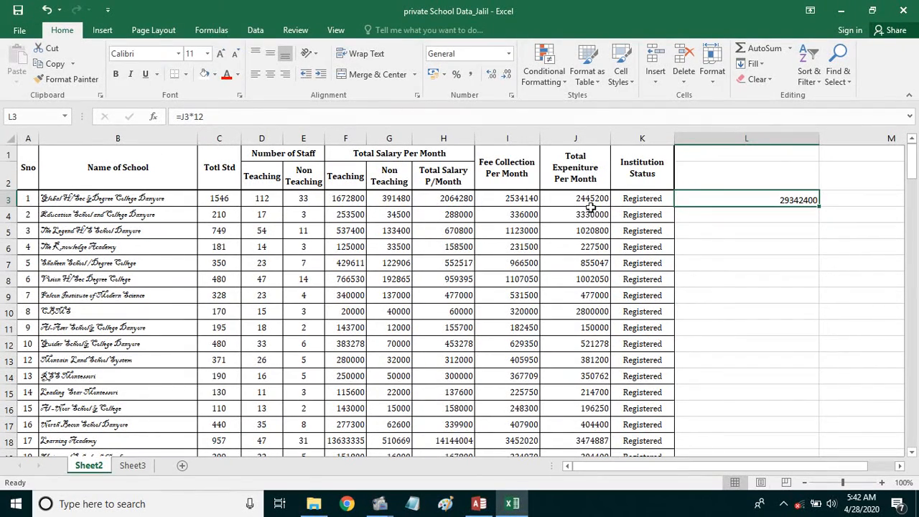
- Delete the trial ×12 annual-value column L from Sheet2, then view the empty Sheet3
{"action": "left_click_drag", "start_coordinate": [818, 143], "coordinate": [806, 143]}
{"action": "left_click", "coordinate": [788, 215]}
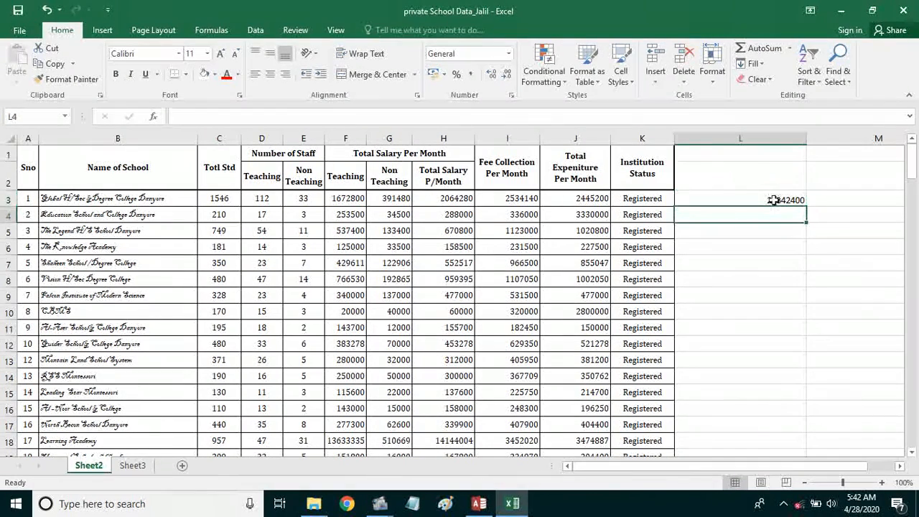
{"action": "left_click", "coordinate": [774, 201]}
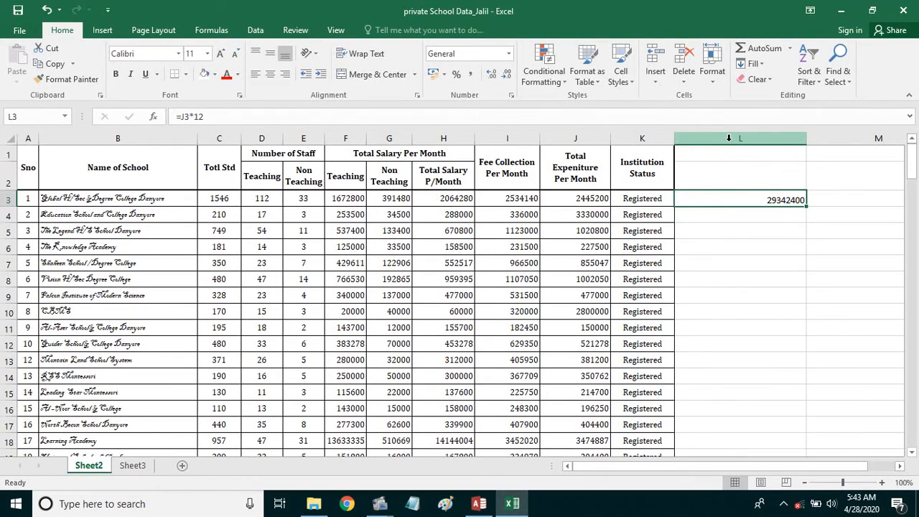
{"action": "left_click", "coordinate": [728, 138]}
{"action": "right_click", "coordinate": [729, 139]}
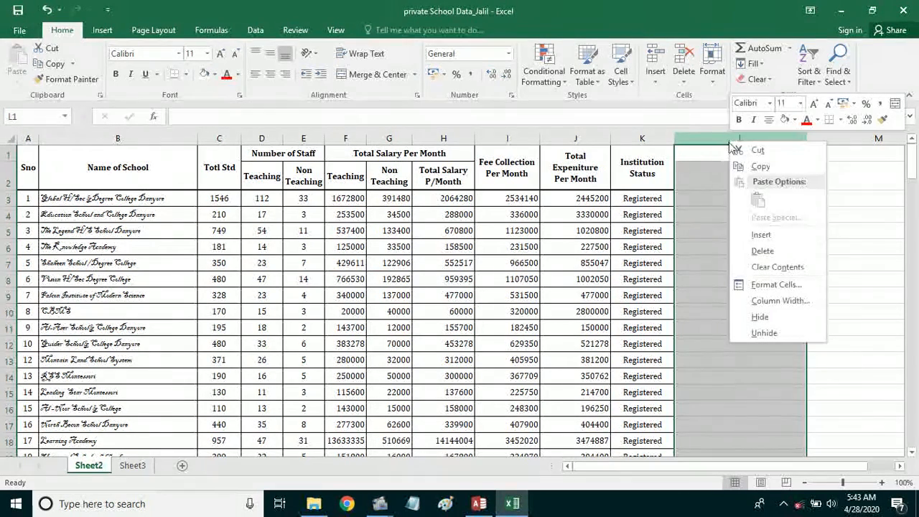
{"action": "left_click", "coordinate": [763, 251]}
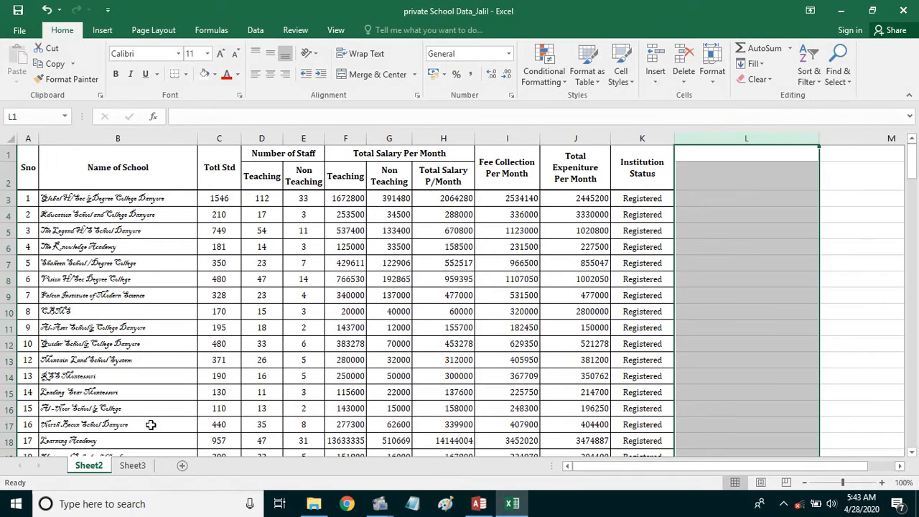
{"action": "left_click", "coordinate": [133, 466]}
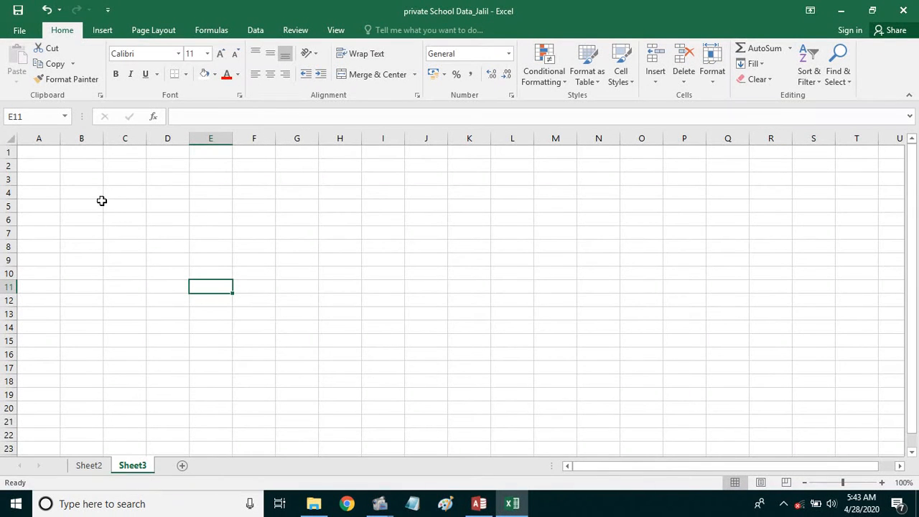
- Rename Sheet2, which holds the school data, to 'Main'
{"action": "left_click", "coordinate": [100, 178]}
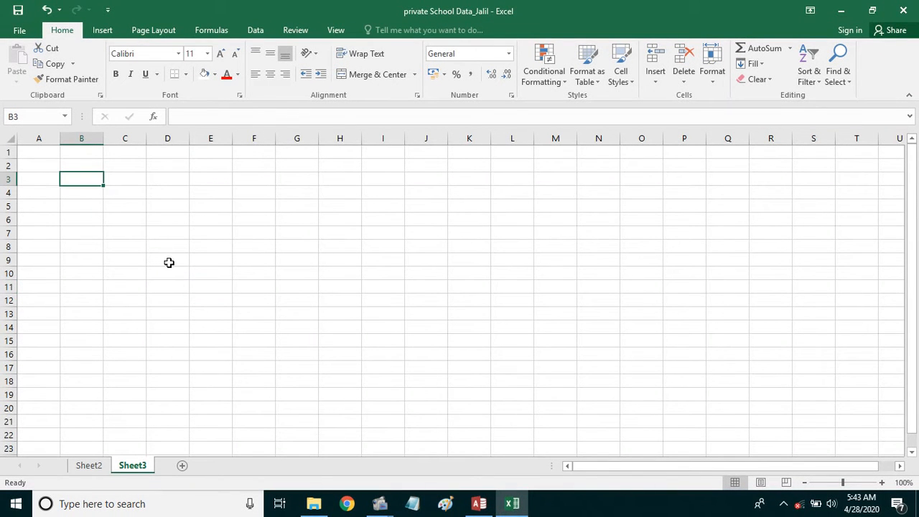
{"action": "left_click", "coordinate": [87, 468]}
{"action": "left_click", "coordinate": [118, 471]}
{"action": "key", "text": "ctrl+Page_Up"}
{"action": "left_click", "coordinate": [124, 471]}
{"action": "left_click", "coordinate": [98, 471]}
{"action": "left_click", "coordinate": [122, 471]}
{"action": "left_click", "coordinate": [94, 473]}
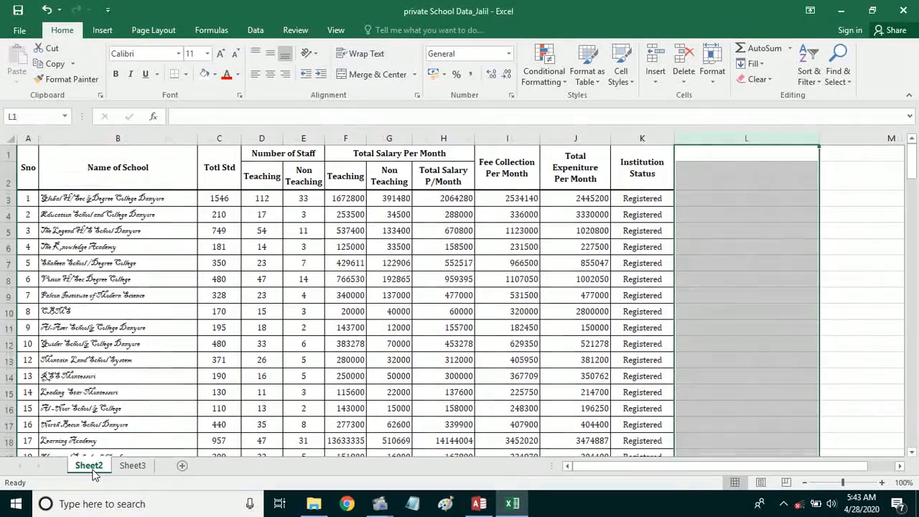
{"action": "right_click", "coordinate": [94, 473]}
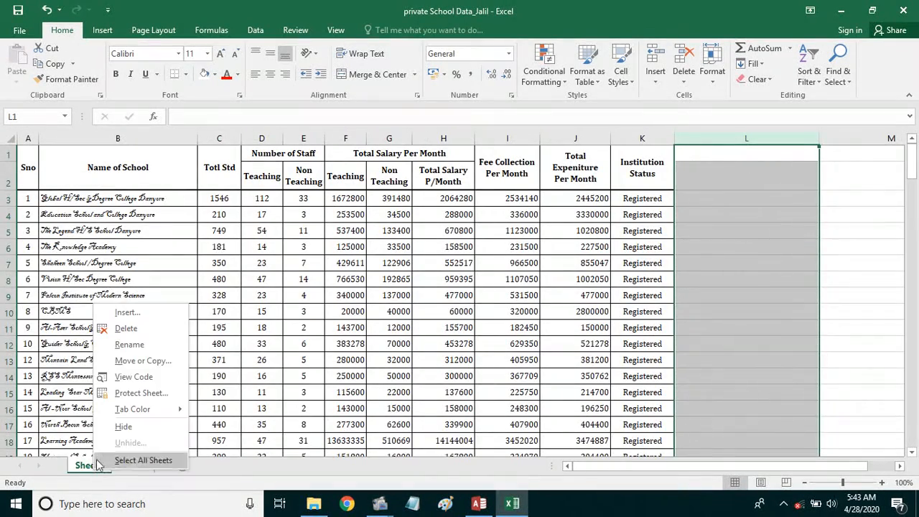
{"action": "left_click", "coordinate": [130, 345]}
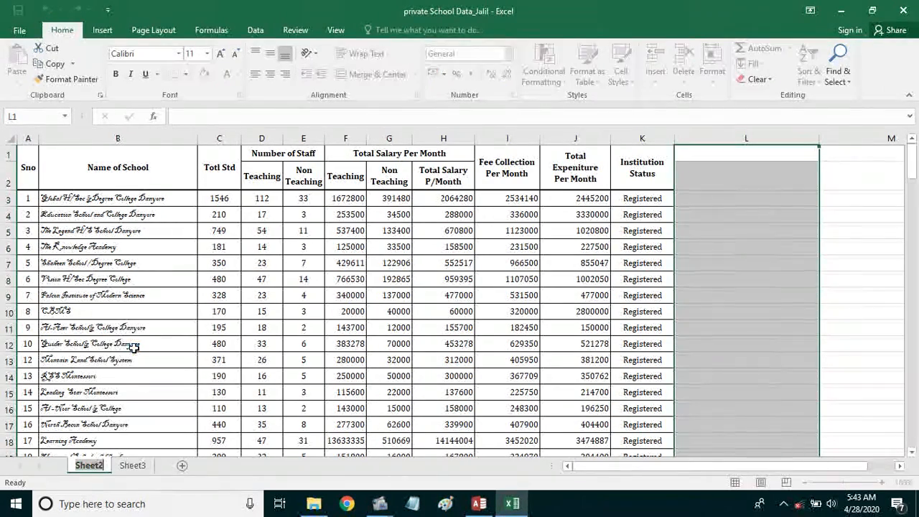
{"action": "type", "text": "Main"}
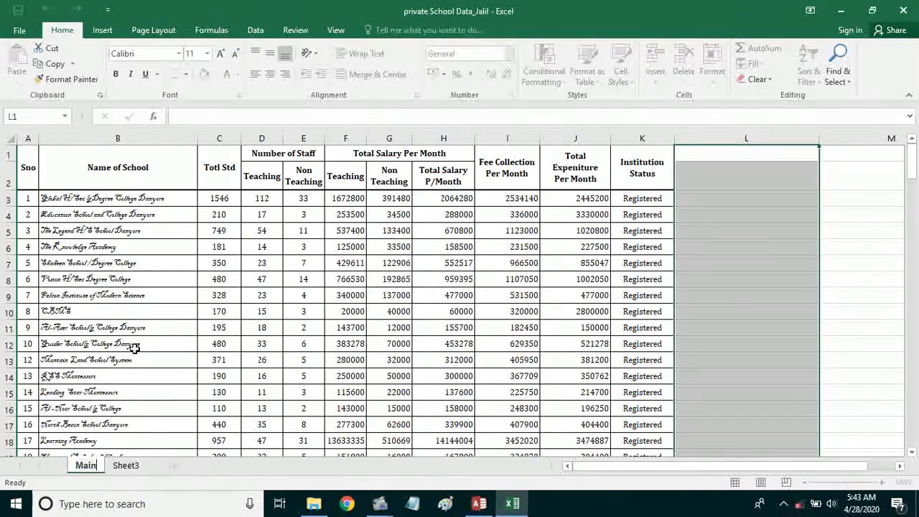
{"action": "key", "text": "Return"}
- Rename the empty Sheet3 to 'Increment'
{"action": "left_click", "coordinate": [126, 465]}
{"action": "right_click", "coordinate": [133, 465]}
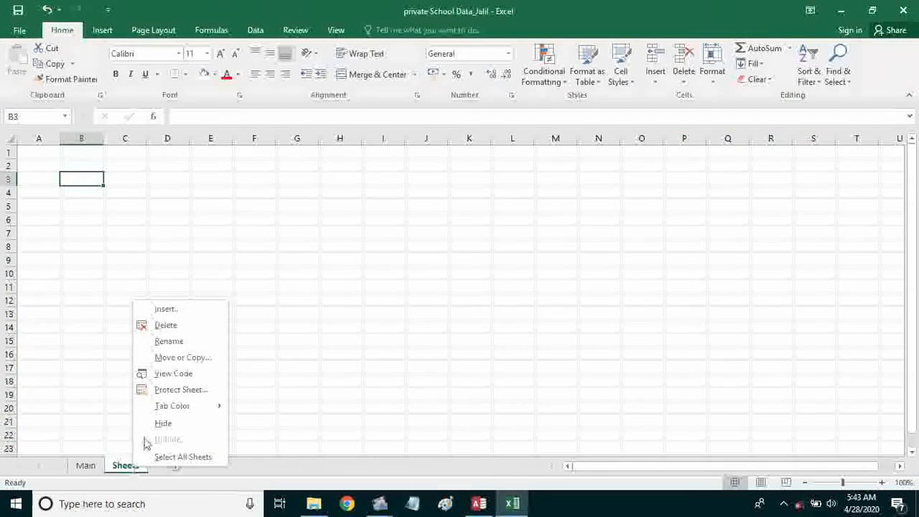
{"action": "left_click", "coordinate": [170, 341]}
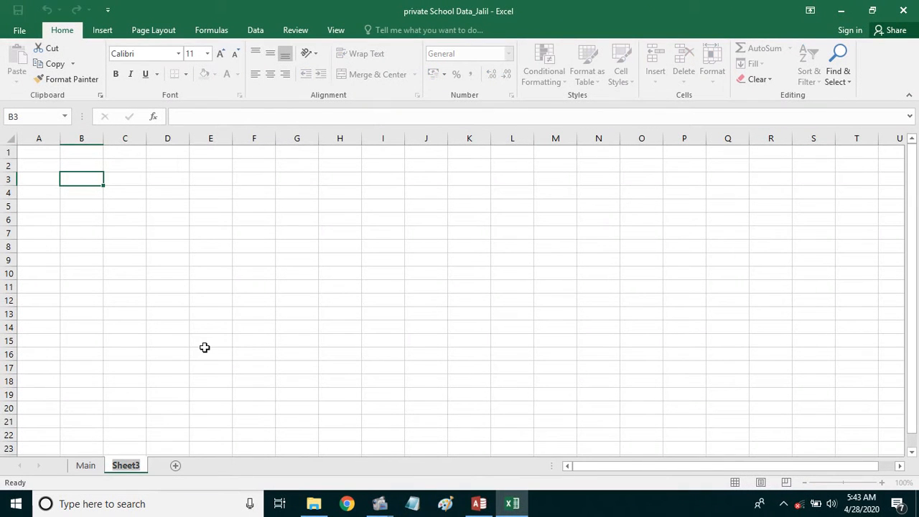
{"action": "type", "text": "Increment"}
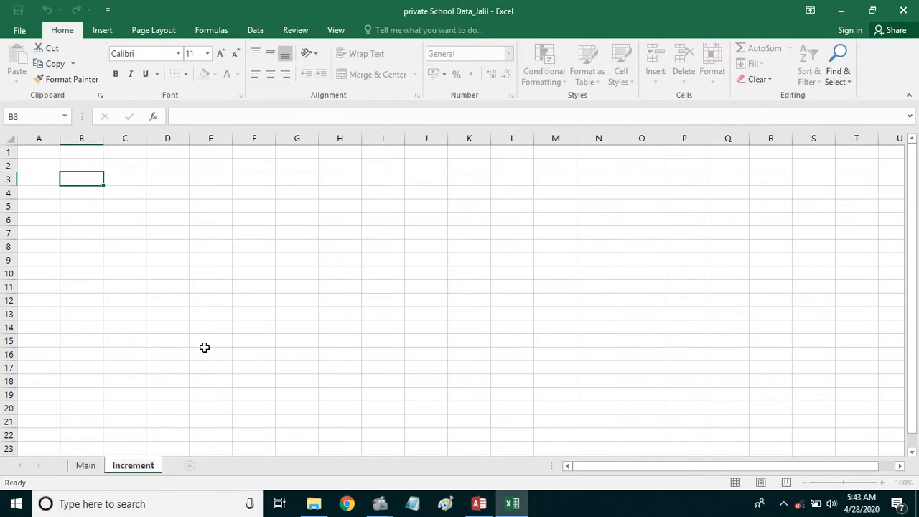
{"action": "key", "text": "Return"}
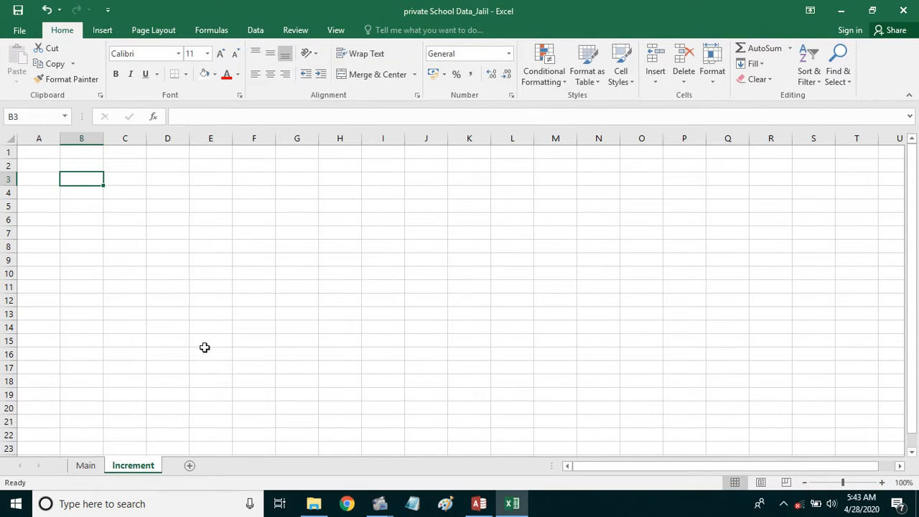
- Colour the Main sheet's tab blue
{"action": "right_click", "coordinate": [85, 466]}
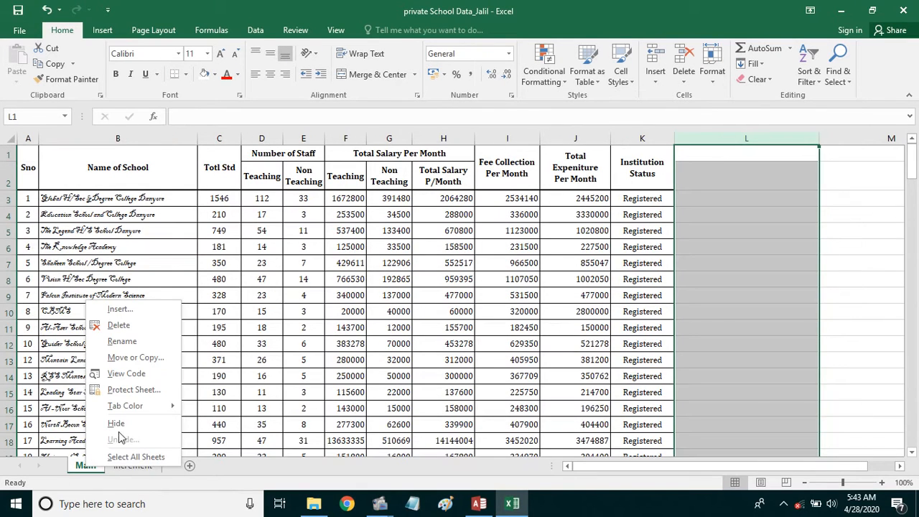
{"action": "mouse_move", "coordinate": [135, 411]}
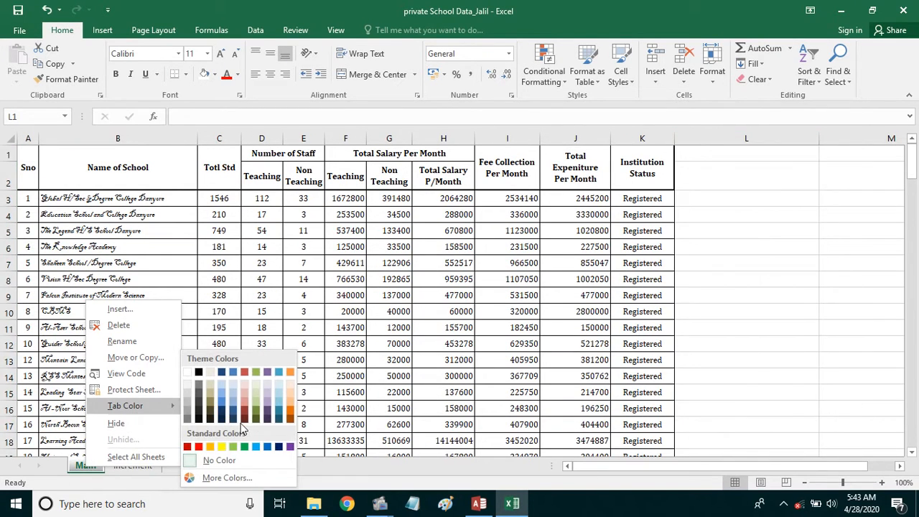
{"action": "left_click", "coordinate": [277, 418]}
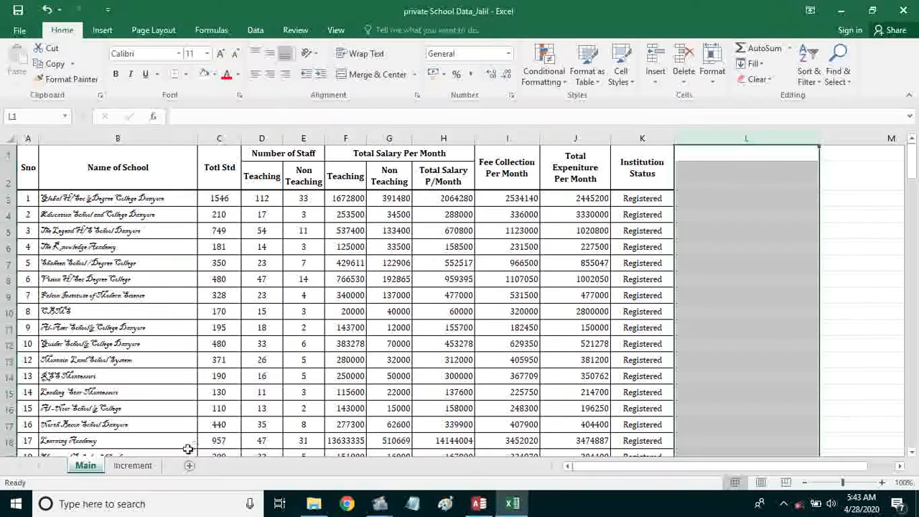
- Colour the Increment tab green and return to the Main sheet
{"action": "left_click", "coordinate": [148, 466]}
{"action": "right_click", "coordinate": [148, 467]}
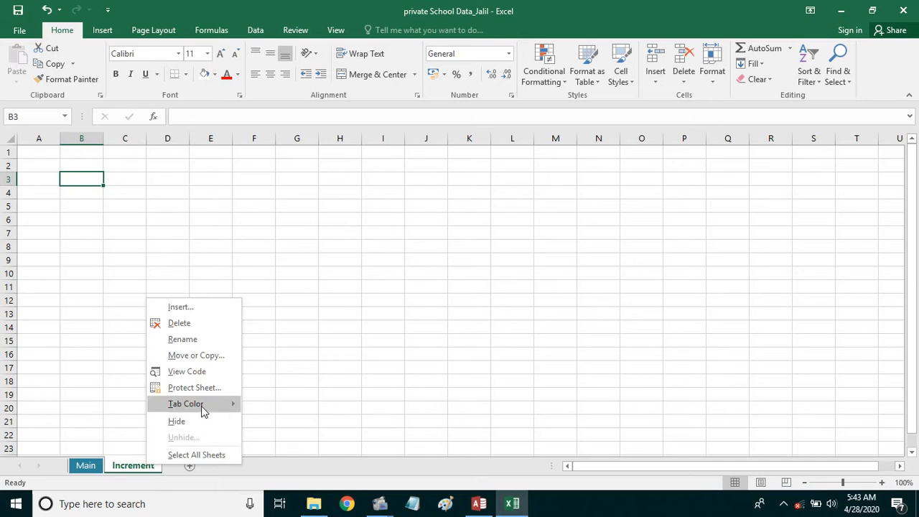
{"action": "mouse_move", "coordinate": [201, 407]}
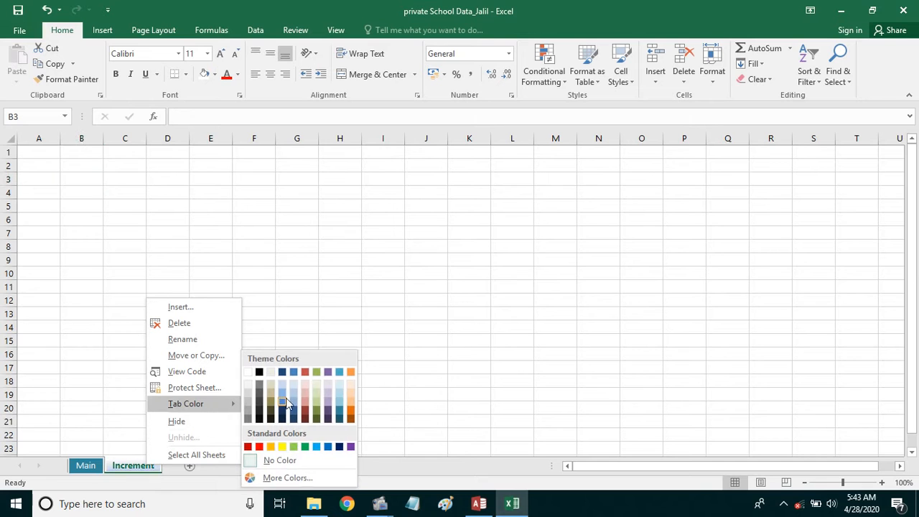
{"action": "left_click", "coordinate": [304, 446]}
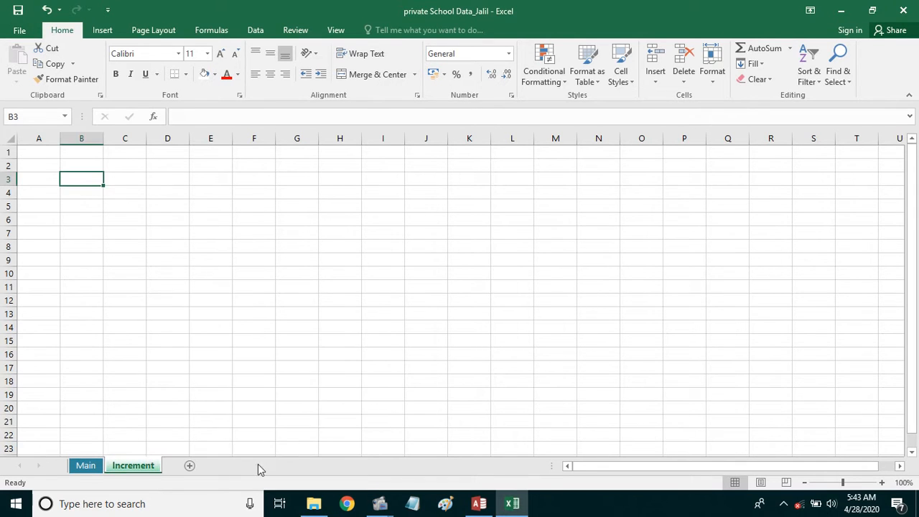
{"action": "left_click", "coordinate": [79, 468]}
{"action": "left_click", "coordinate": [108, 467]}
{"action": "left_click", "coordinate": [90, 466]}
{"action": "left_click", "coordinate": [133, 465]}
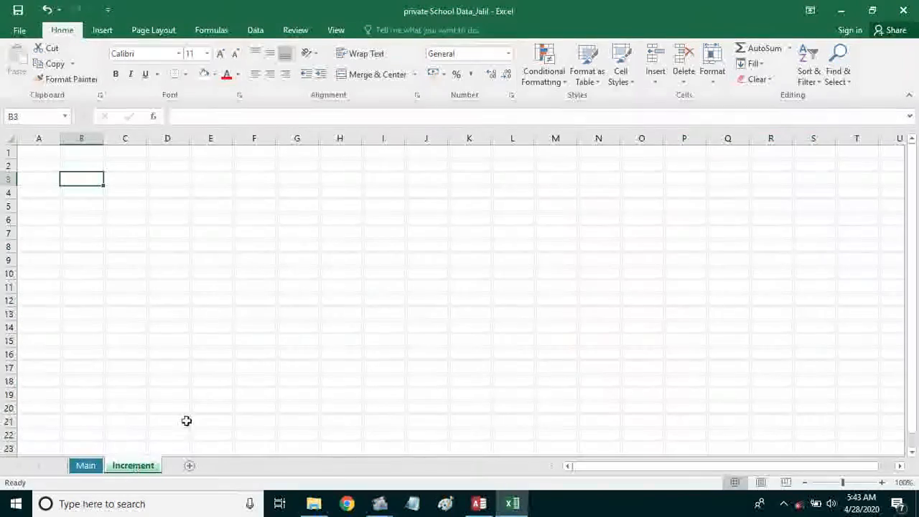
{"action": "left_click", "coordinate": [192, 408]}
{"action": "left_click", "coordinate": [88, 466]}
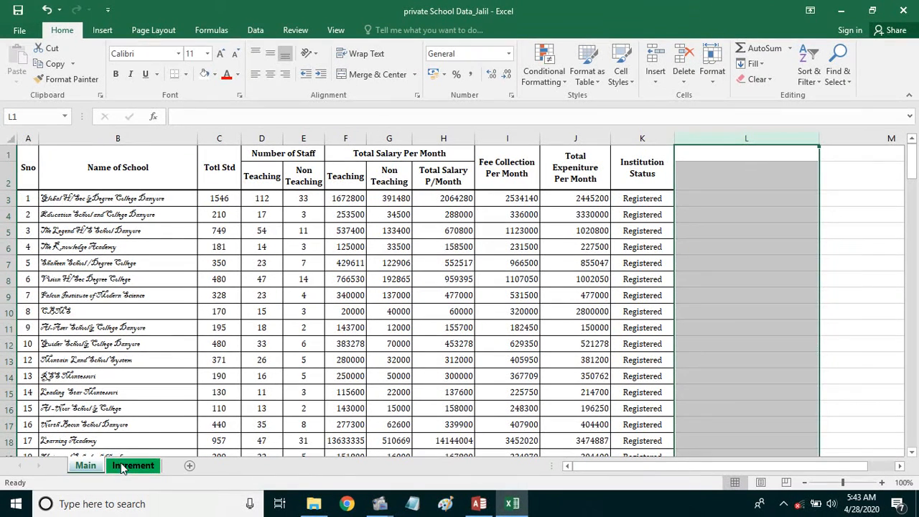
- Check Main's row 3 values: total students 1546 and monthly fee collection 2534140
{"action": "left_click", "coordinate": [703, 259]}
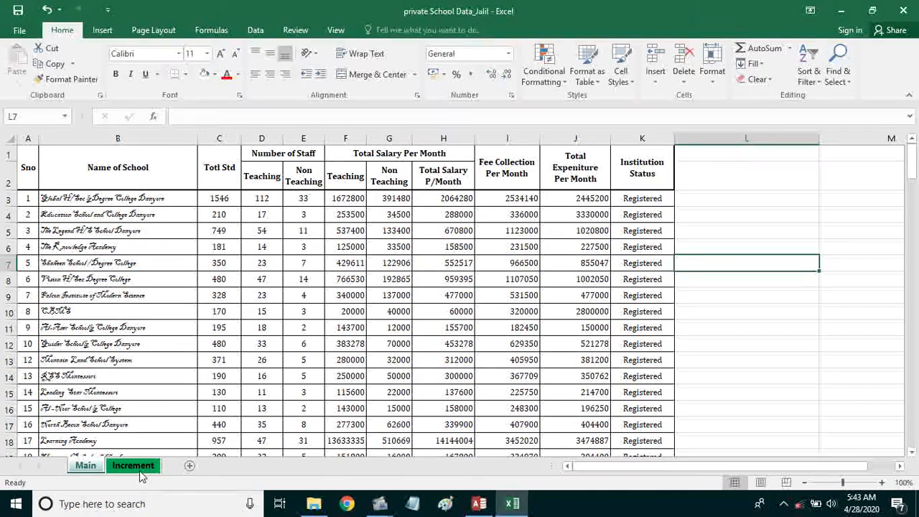
{"action": "left_click", "coordinate": [232, 200]}
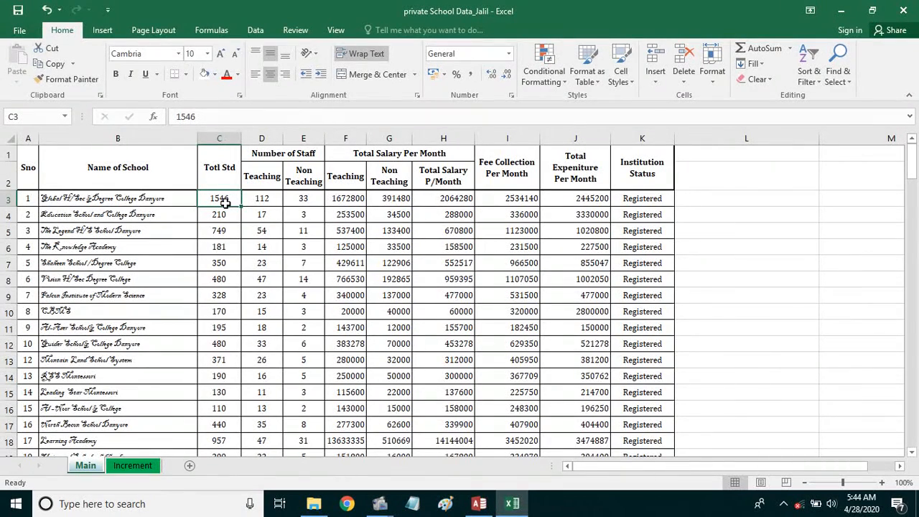
{"action": "left_click", "coordinate": [528, 200]}
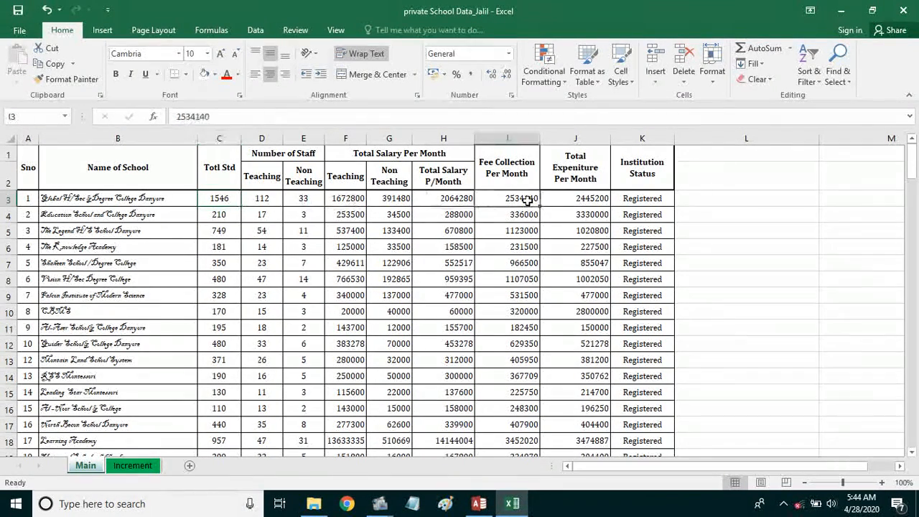
{"action": "left_click", "coordinate": [225, 199]}
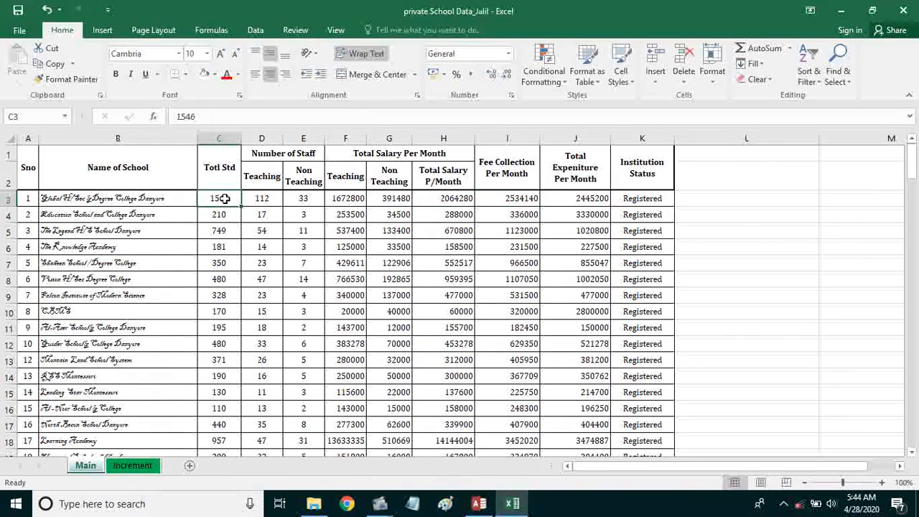
{"action": "left_click", "coordinate": [508, 200]}
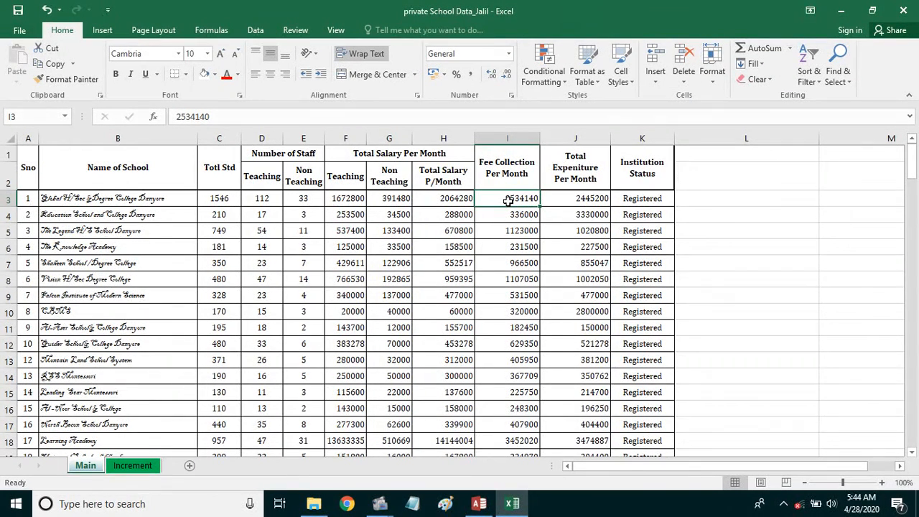
{"action": "left_click", "coordinate": [227, 199]}
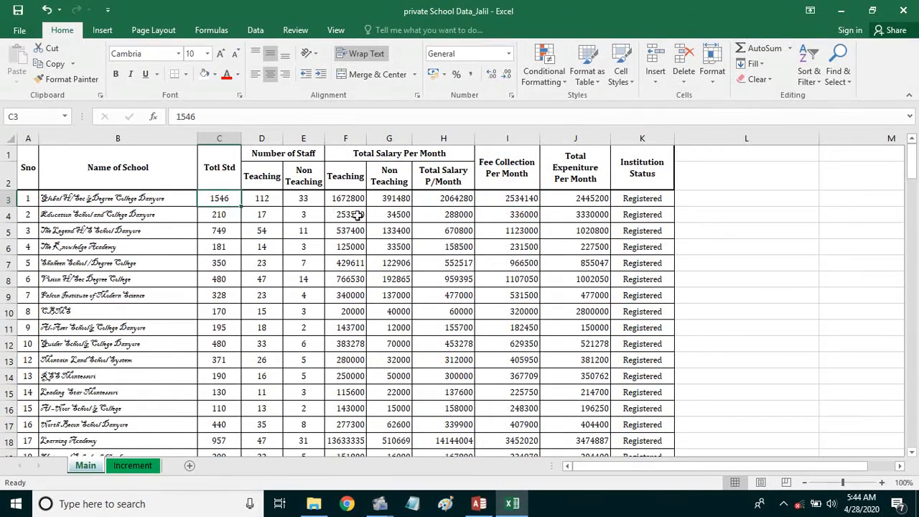
{"action": "left_click", "coordinate": [504, 197]}
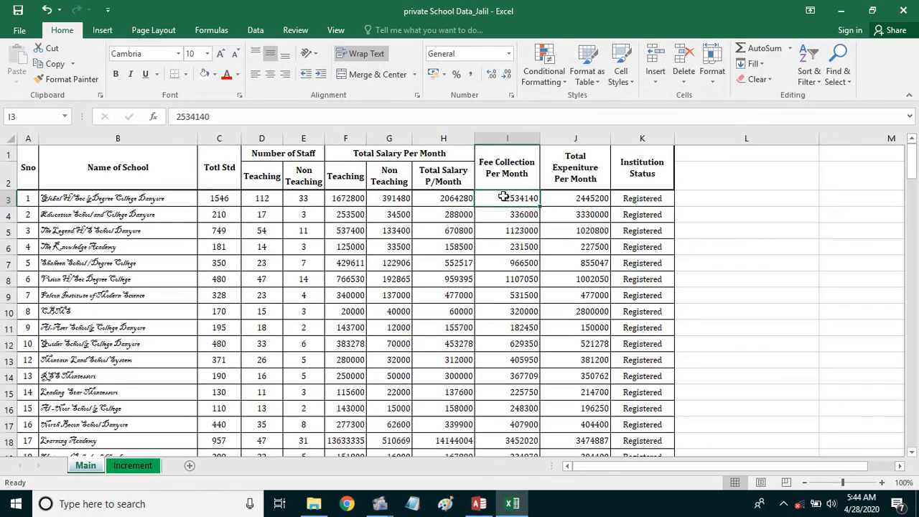
- Inspect the neighbouring salary and total cells, plus F7, then go to the Increment sheet
{"action": "left_click", "coordinate": [590, 198]}
{"action": "left_click", "coordinate": [641, 198]}
{"action": "left_click", "coordinate": [511, 198]}
{"action": "left_click", "coordinate": [452, 199]}
{"action": "left_click", "coordinate": [391, 199]}
{"action": "left_click", "coordinate": [302, 199]}
{"action": "left_click", "coordinate": [341, 262]}
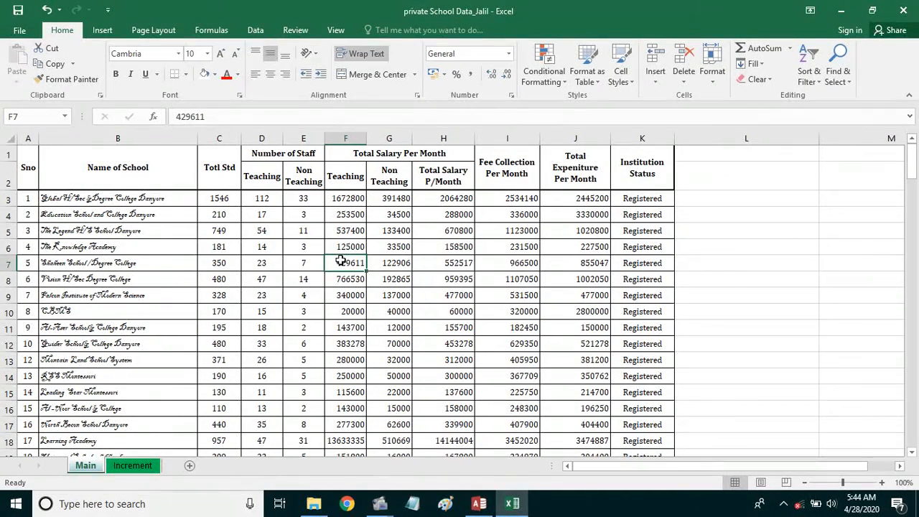
{"action": "left_click", "coordinate": [132, 466]}
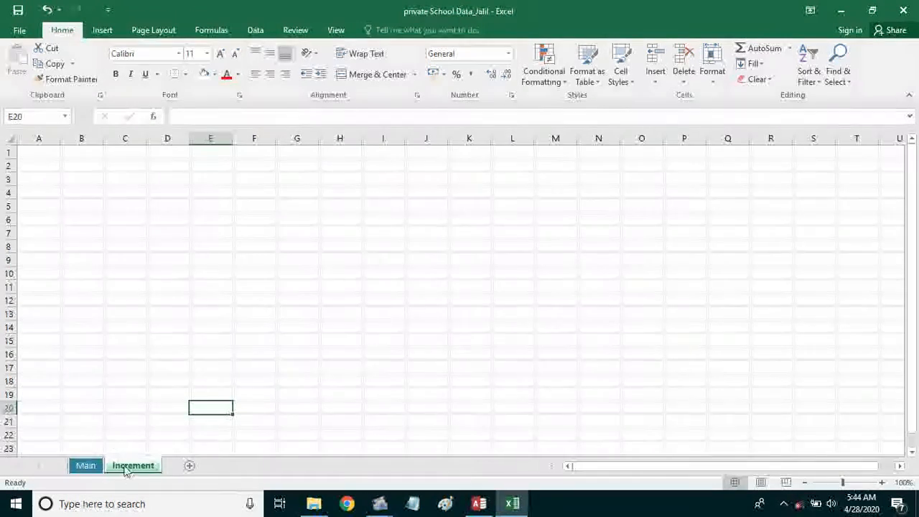
- Enter =Main!B3 in Increment's B3 to pull the first school's name
{"action": "left_click", "coordinate": [81, 156]}
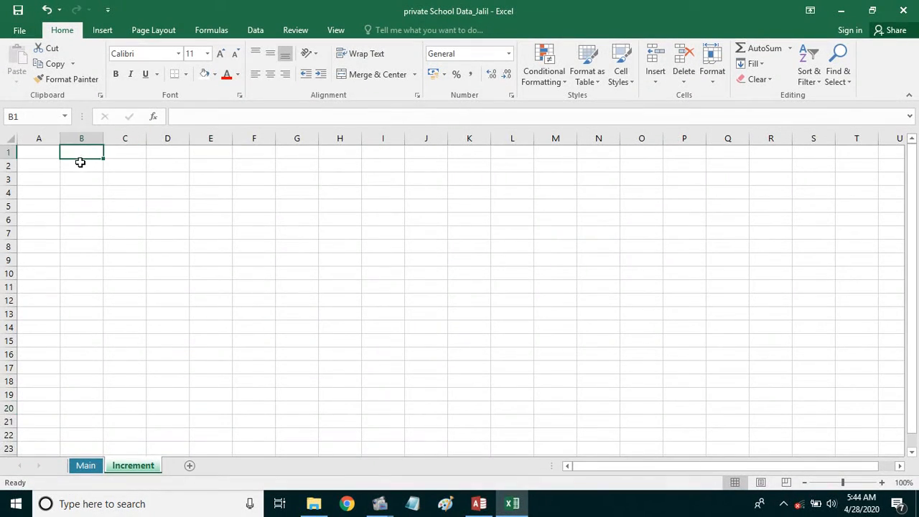
{"action": "left_click", "coordinate": [79, 164]}
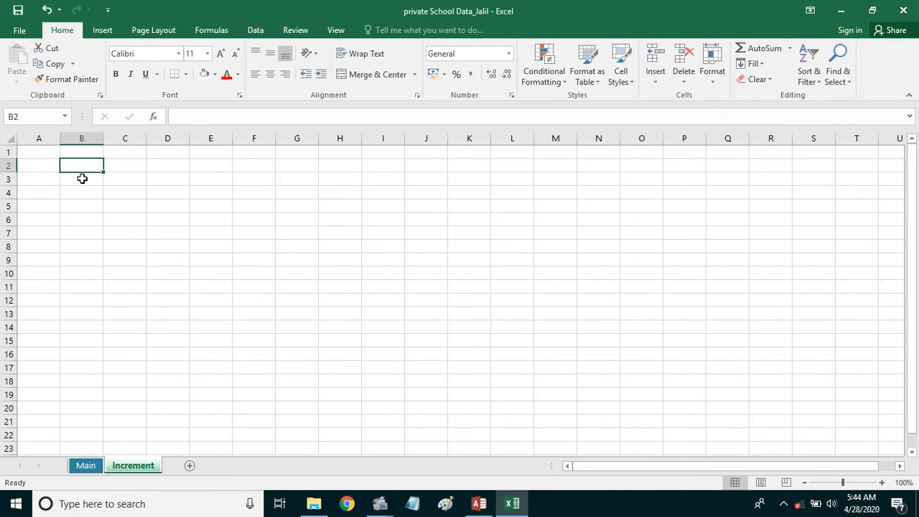
{"action": "left_click", "coordinate": [82, 179]}
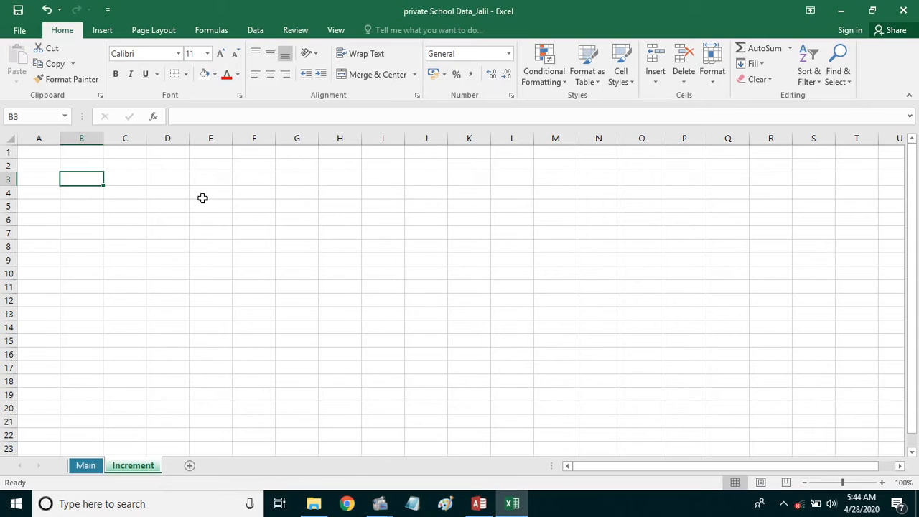
{"action": "type", "text": "="}
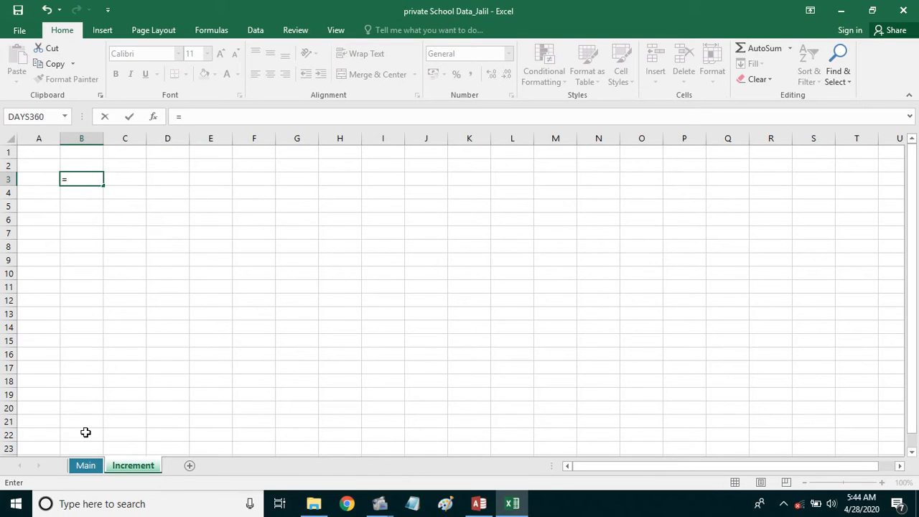
{"action": "left_click", "coordinate": [92, 466]}
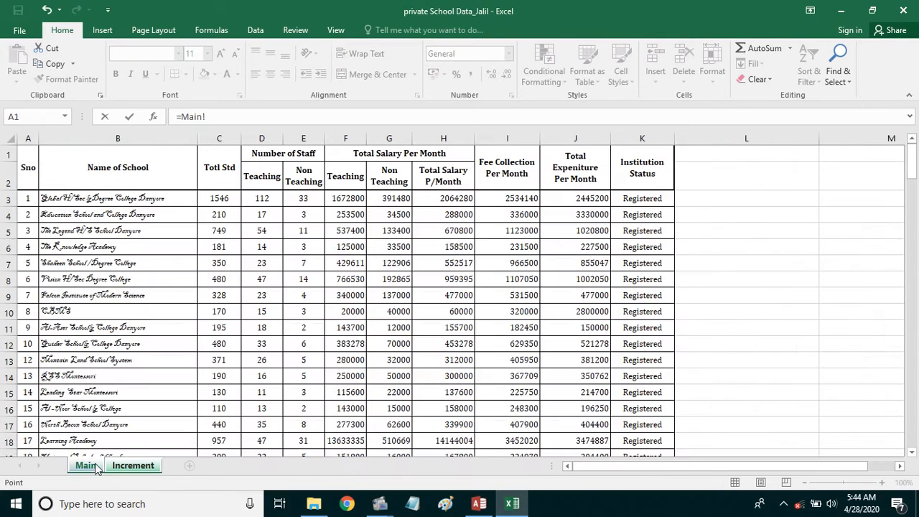
{"action": "left_click", "coordinate": [79, 199]}
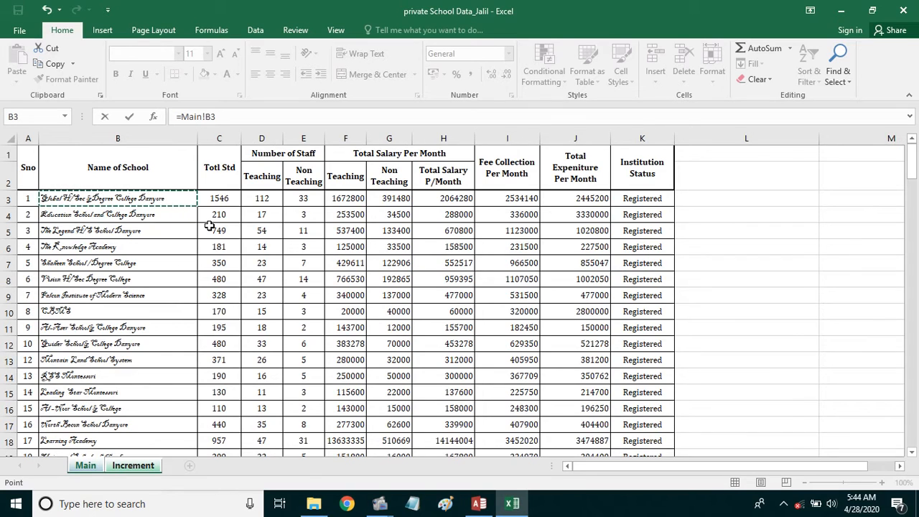
{"action": "key", "text": "Return"}
{"action": "left_click", "coordinate": [82, 180]}
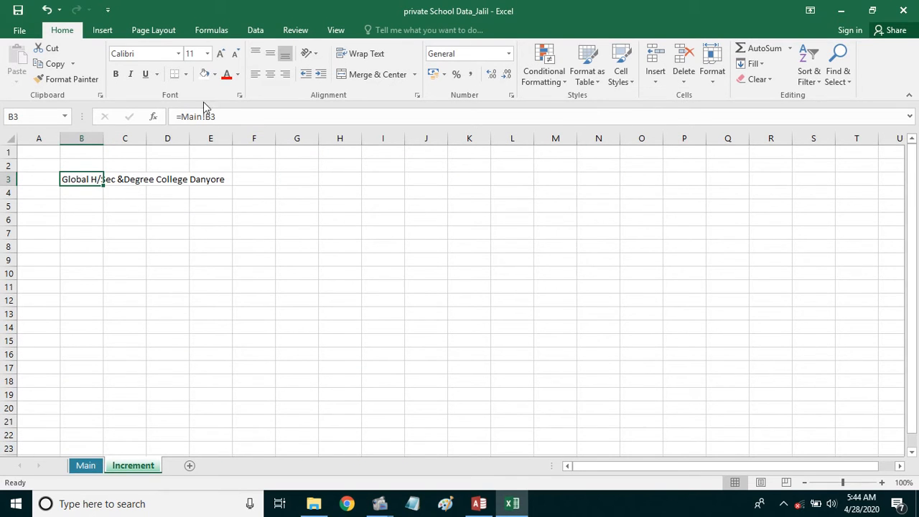
{"action": "left_click", "coordinate": [178, 53]}
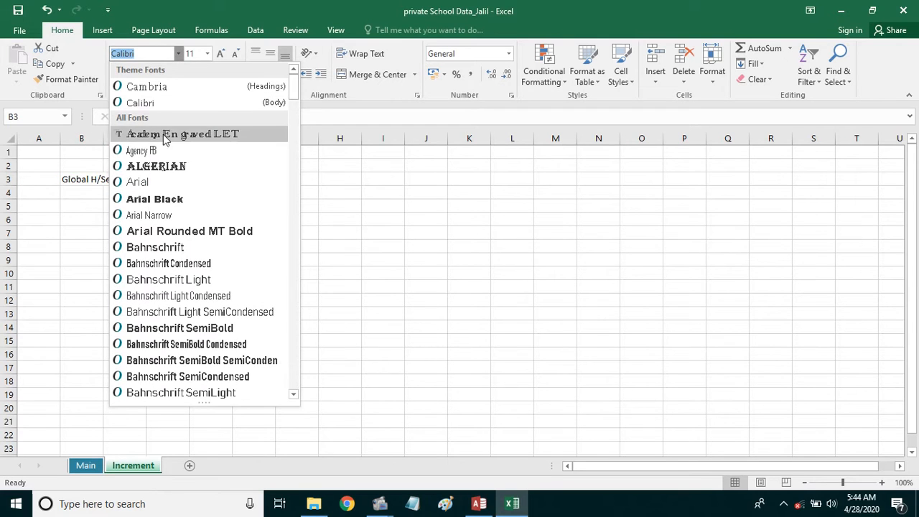
- Set B3's school name in Blackadder ITC and autofit column B to it
{"action": "scroll", "coordinate": [181, 243], "scroll_direction": "down", "scroll_amount": 2}
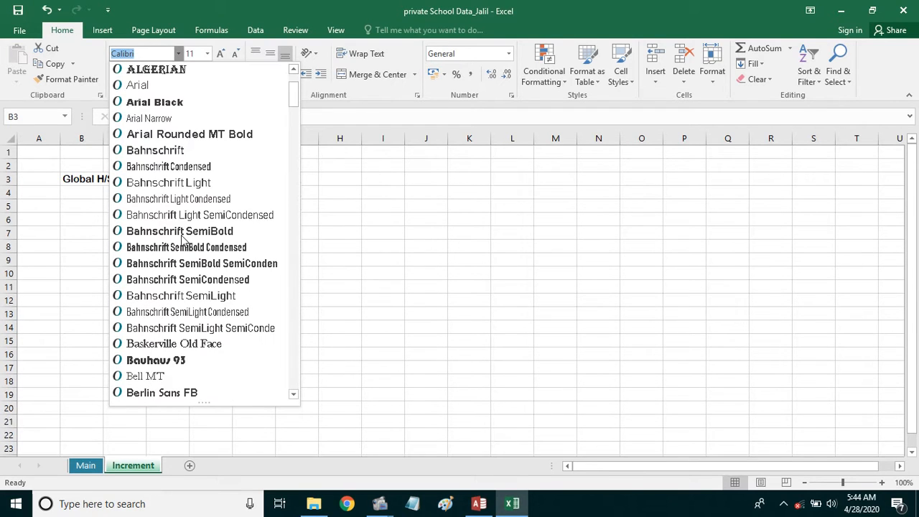
{"action": "scroll", "coordinate": [183, 215], "scroll_direction": "down", "scroll_amount": 5}
{"action": "scroll", "coordinate": [182, 219], "scroll_direction": "up", "scroll_amount": 8}
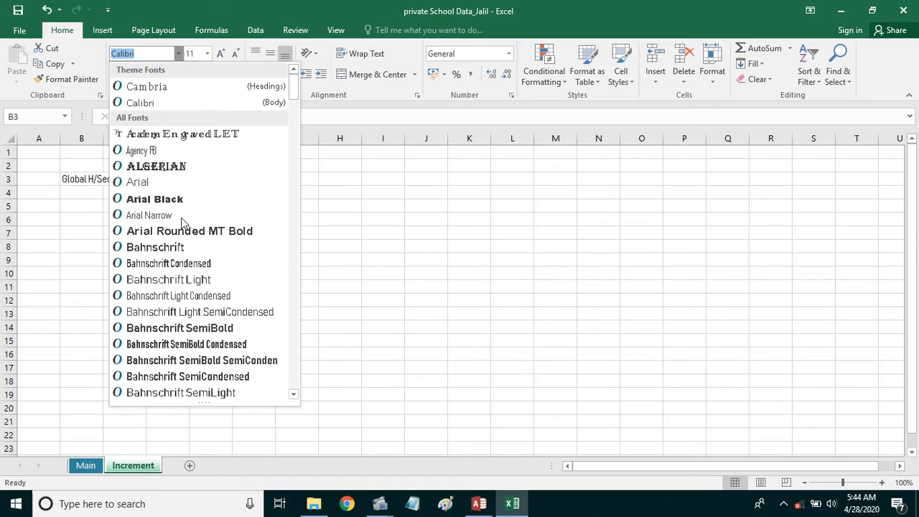
{"action": "scroll", "coordinate": [182, 222], "scroll_direction": "down", "scroll_amount": 1}
{"action": "scroll", "coordinate": [182, 222], "scroll_direction": "up", "scroll_amount": 1}
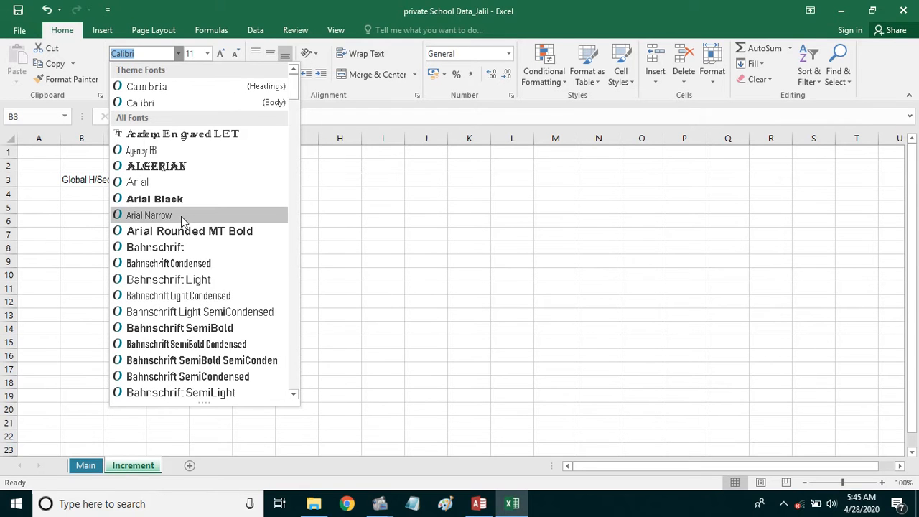
{"action": "scroll", "coordinate": [182, 221], "scroll_direction": "down", "scroll_amount": 7}
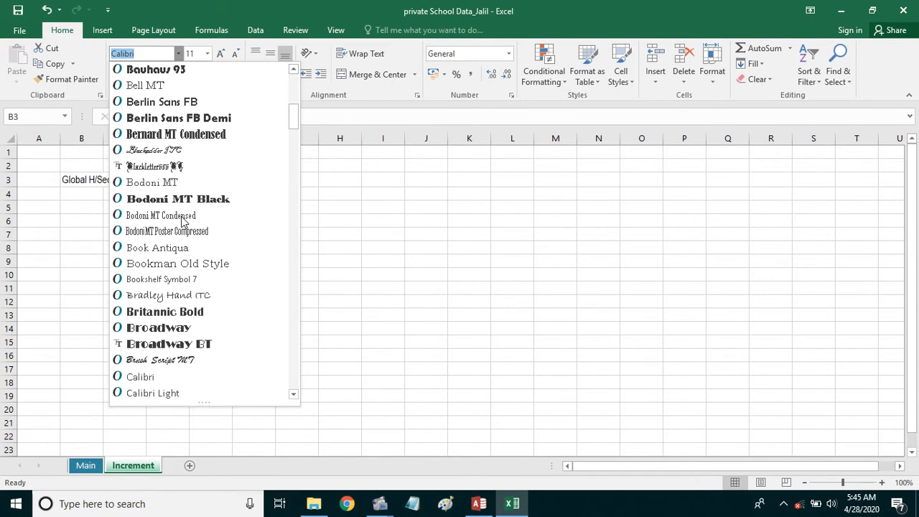
{"action": "left_click", "coordinate": [172, 150]}
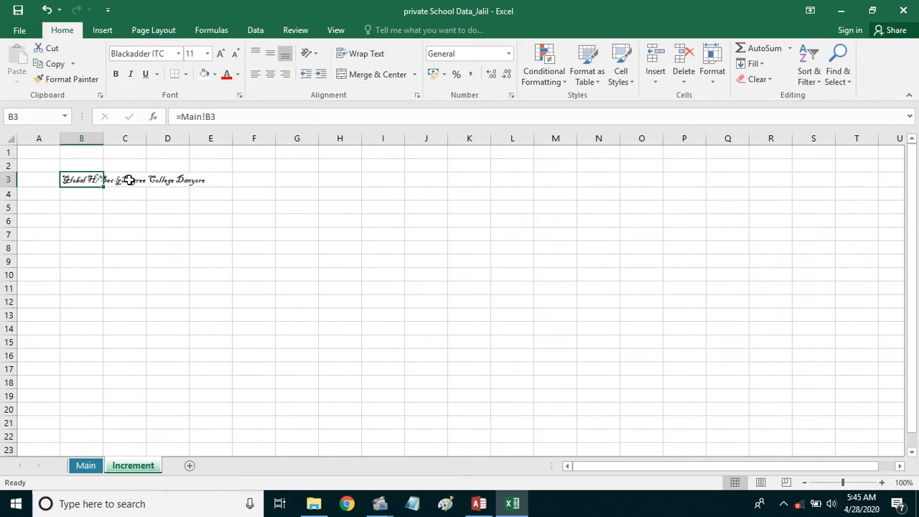
{"action": "double_click", "coordinate": [101, 140]}
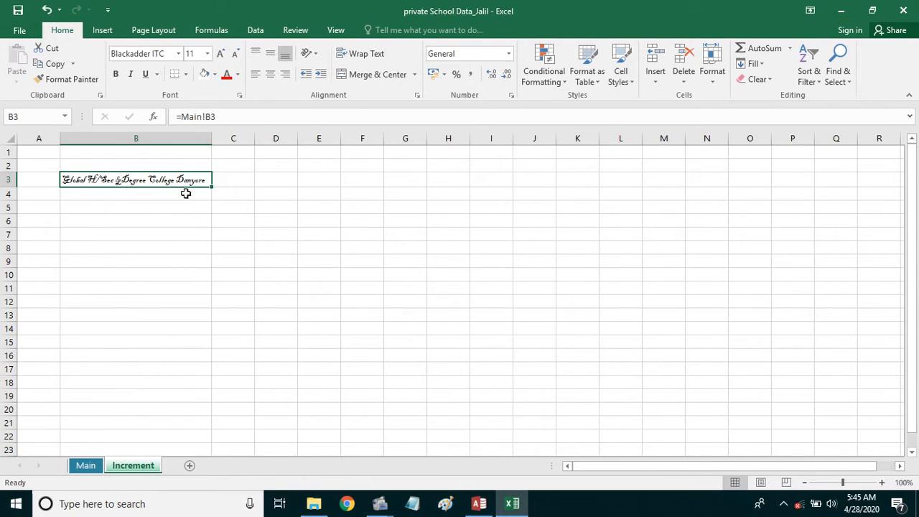
- Copy B3's formatting onto B4 through B18 with Format Painter
{"action": "left_click", "coordinate": [64, 81]}
{"action": "left_click_drag", "start_coordinate": [129, 192], "coordinate": [116, 512]}
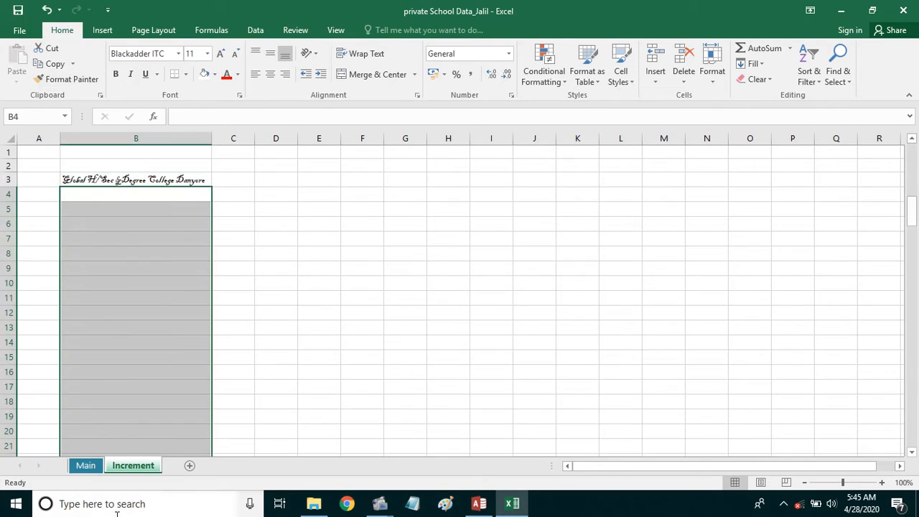
{"action": "left_click", "coordinate": [163, 262]}
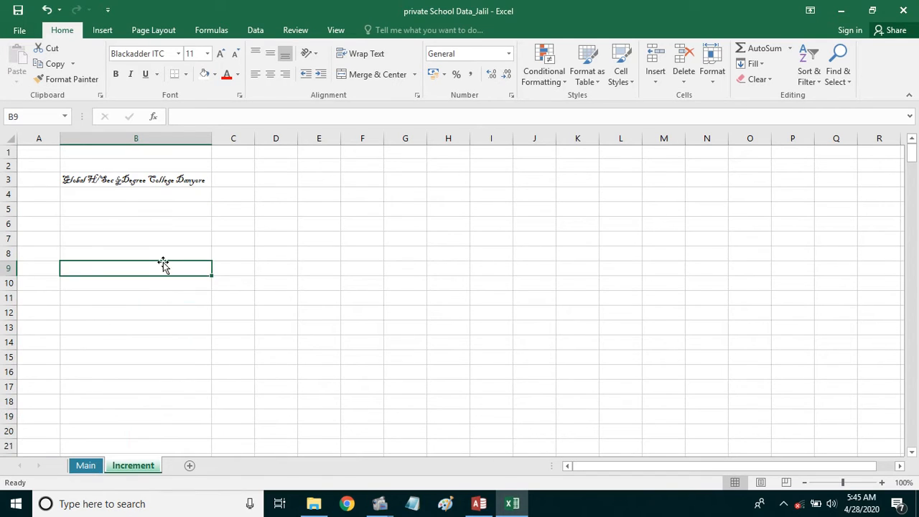
{"action": "left_click", "coordinate": [161, 180]}
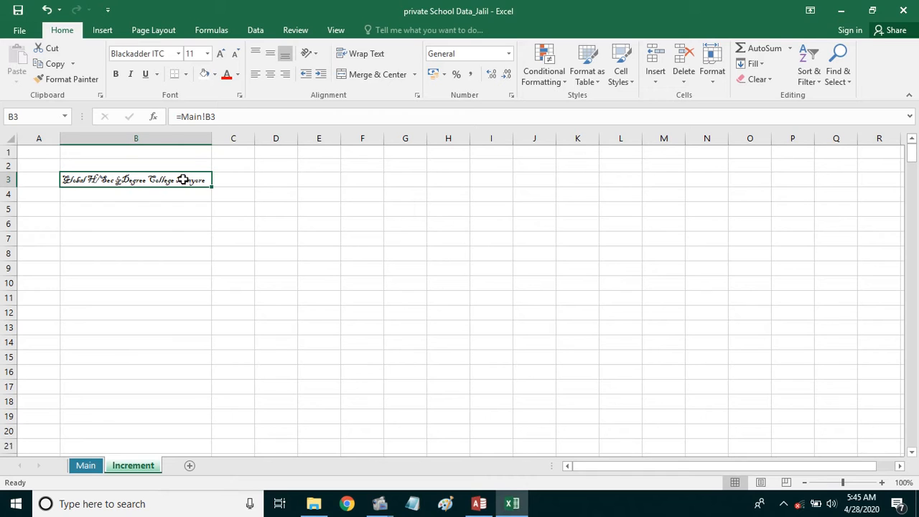
{"action": "left_click", "coordinate": [69, 80]}
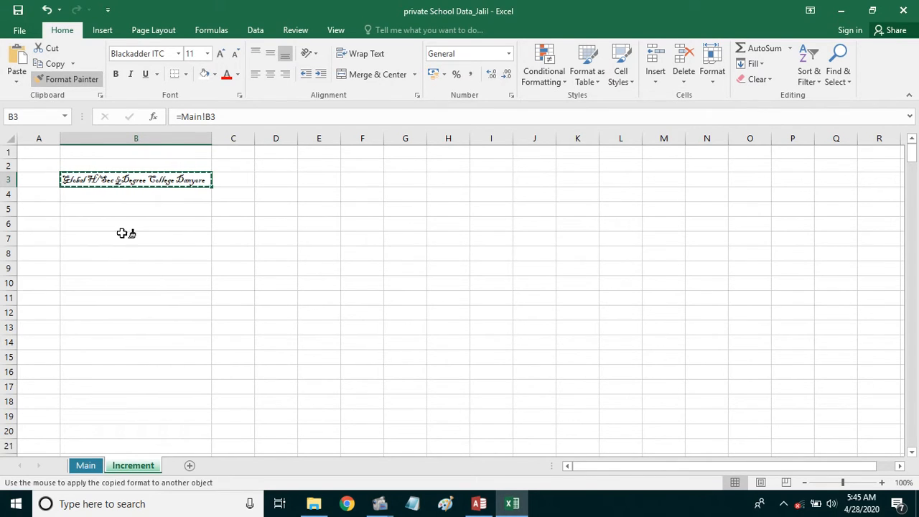
{"action": "mouse_move", "coordinate": [127, 195]}
{"action": "left_mouse_down"}
{"action": "mouse_move", "coordinate": [143, 381]}
{"action": "mouse_move", "coordinate": [136, 508]}
{"action": "mouse_move", "coordinate": [141, 493]}
{"action": "left_mouse_up"}
- Test the font with a cancelled entry in B8, then clear B3's link
{"action": "left_click", "coordinate": [158, 253]}
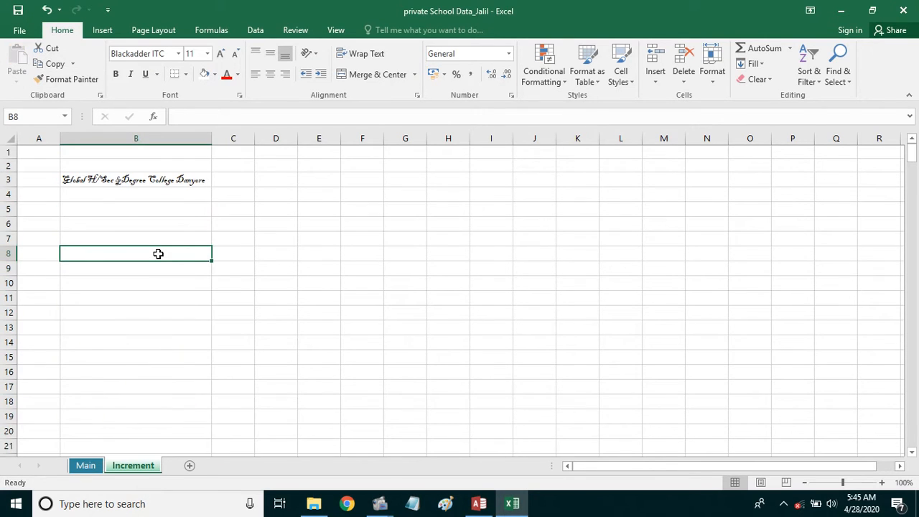
{"action": "type", "text": "tyyyyyy"}
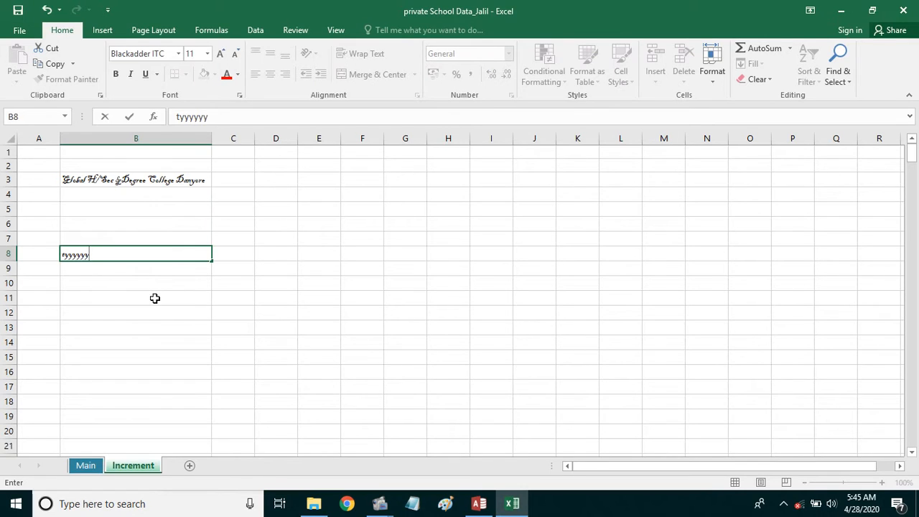
{"action": "key", "text": "Escape"}
{"action": "left_click", "coordinate": [148, 181]}
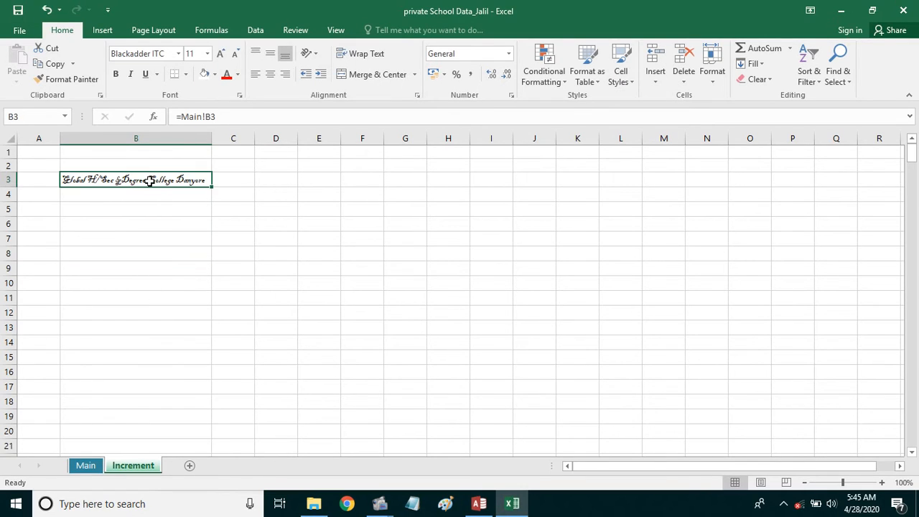
{"action": "key", "text": "Delete"}
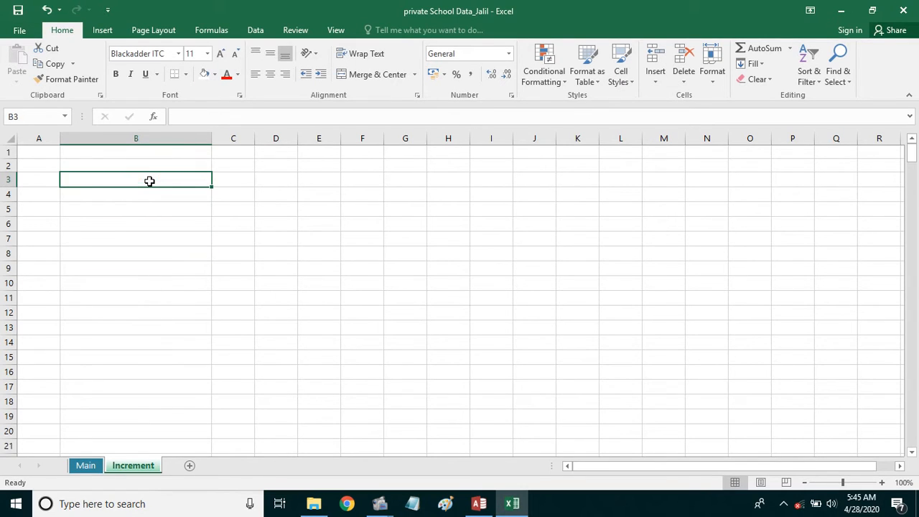
- Re-enter the =Main!B3 link in Increment's B3
{"action": "type", "text": "="}
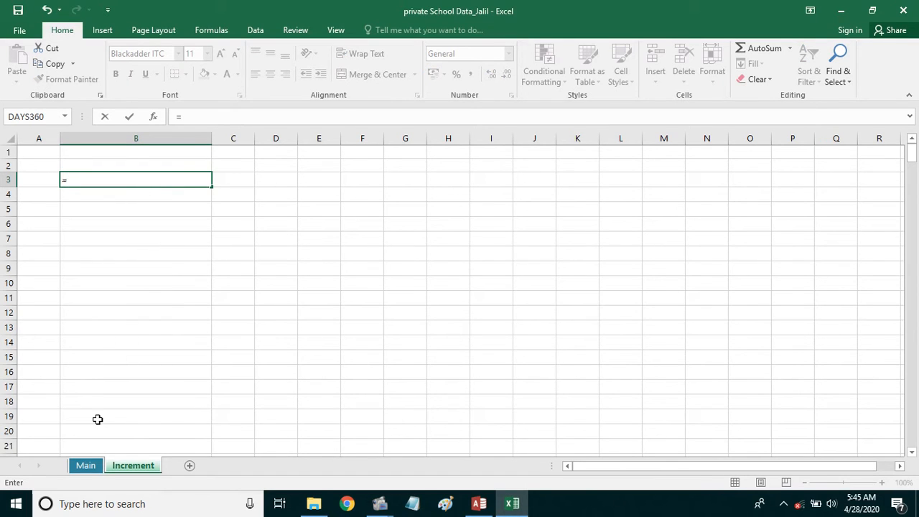
{"action": "left_click", "coordinate": [86, 465]}
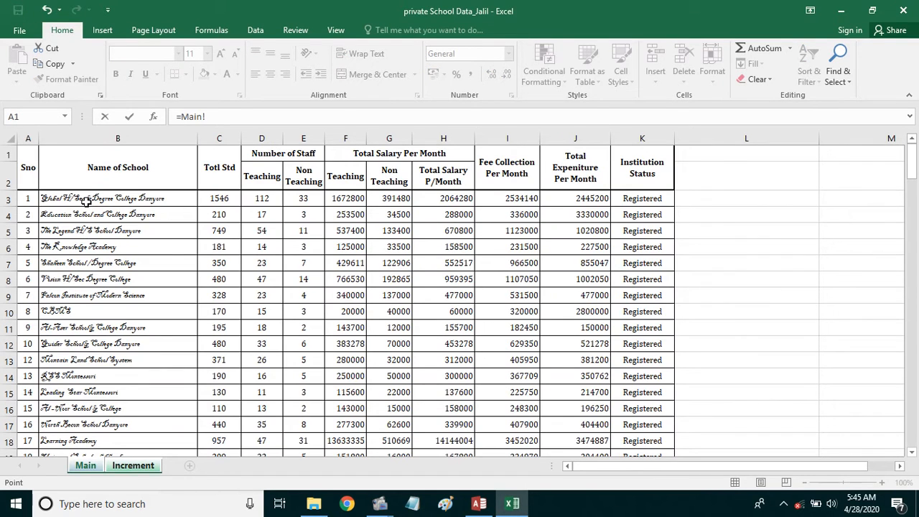
{"action": "left_click", "coordinate": [86, 200]}
{"action": "key", "text": "Return"}
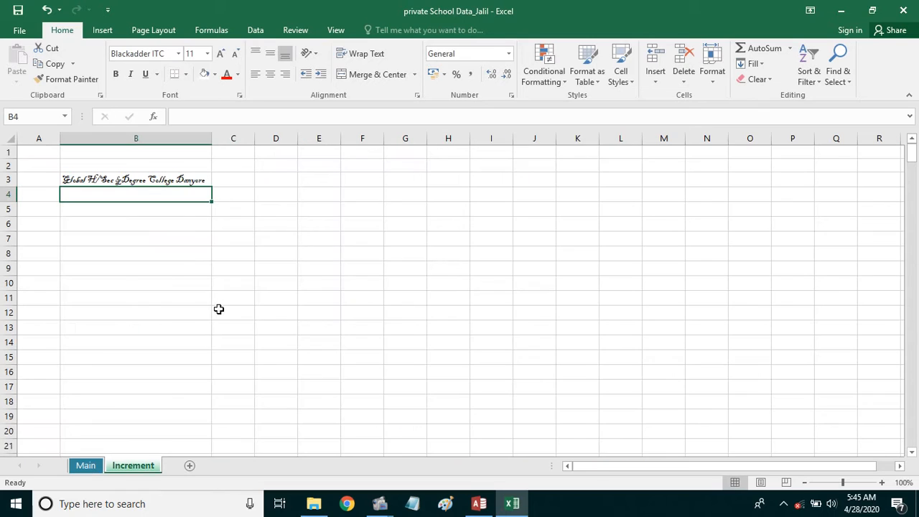
- Fill the Main link down column B to row 30 and across into C3
{"action": "left_click", "coordinate": [118, 180]}
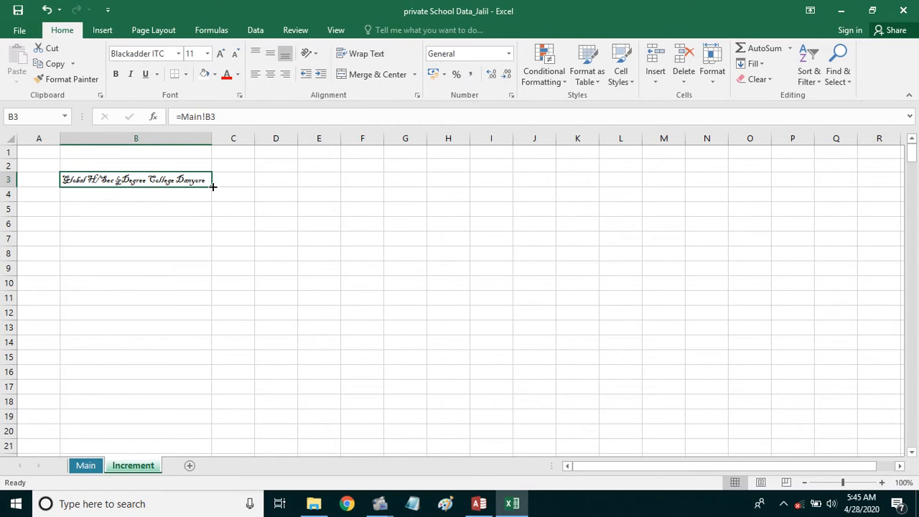
{"action": "mouse_move", "coordinate": [213, 186]}
{"action": "left_mouse_down"}
{"action": "mouse_move", "coordinate": [215, 217]}
{"action": "mouse_move", "coordinate": [213, 188]}
{"action": "left_mouse_up"}
{"action": "left_click_drag", "start_coordinate": [213, 187], "coordinate": [214, 226]}
{"action": "left_click_drag", "start_coordinate": [217, 241], "coordinate": [204, 457]}
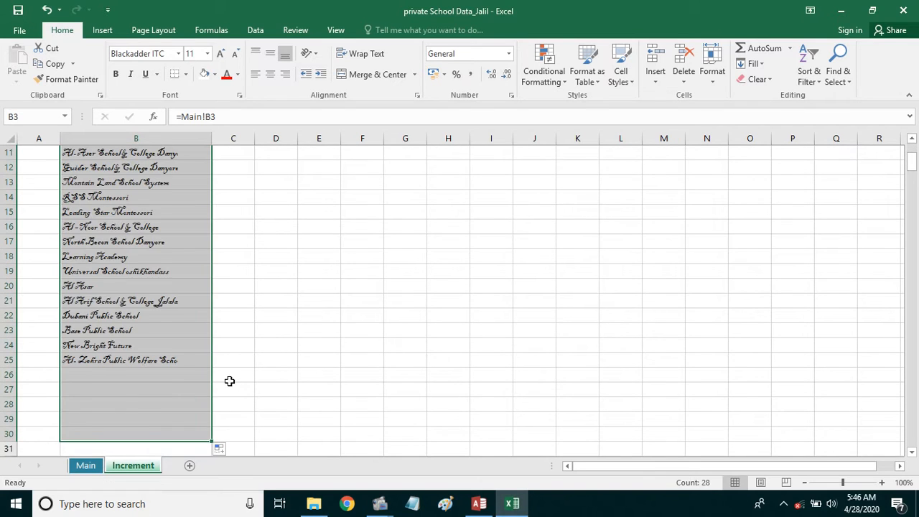
{"action": "scroll", "coordinate": [230, 379], "scroll_direction": "up", "scroll_amount": 4}
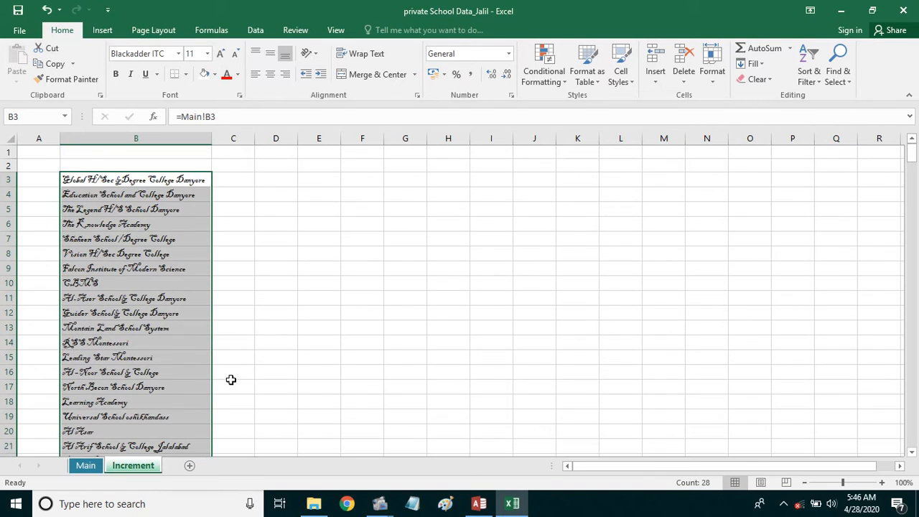
{"action": "left_click", "coordinate": [236, 180]}
{"action": "left_click", "coordinate": [202, 181]}
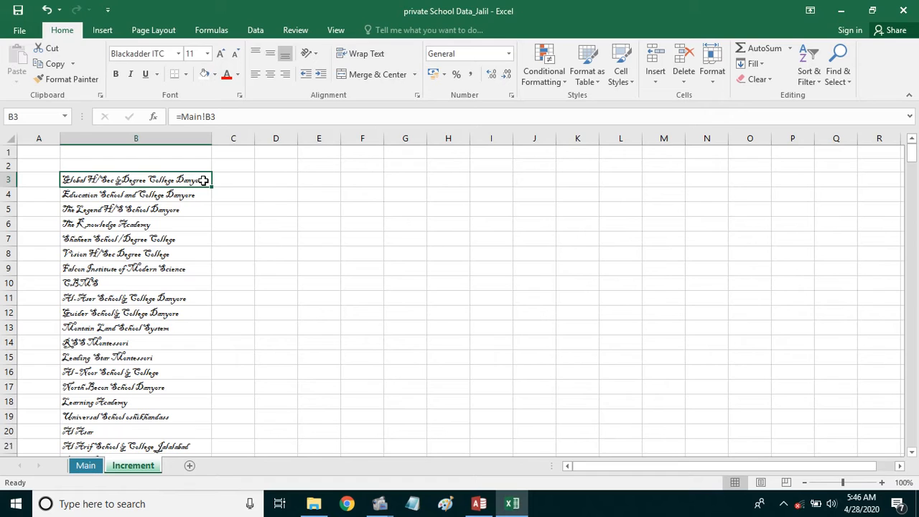
{"action": "left_click_drag", "start_coordinate": [213, 186], "coordinate": [769, 420]}
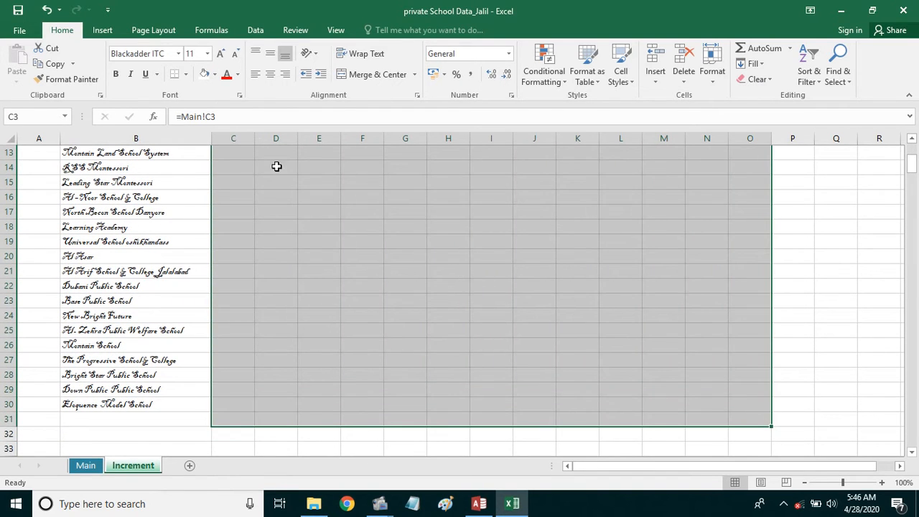
- Change the selected data cells to Cambria after briefly trying Arial Narrow
{"action": "left_click", "coordinate": [178, 53]}
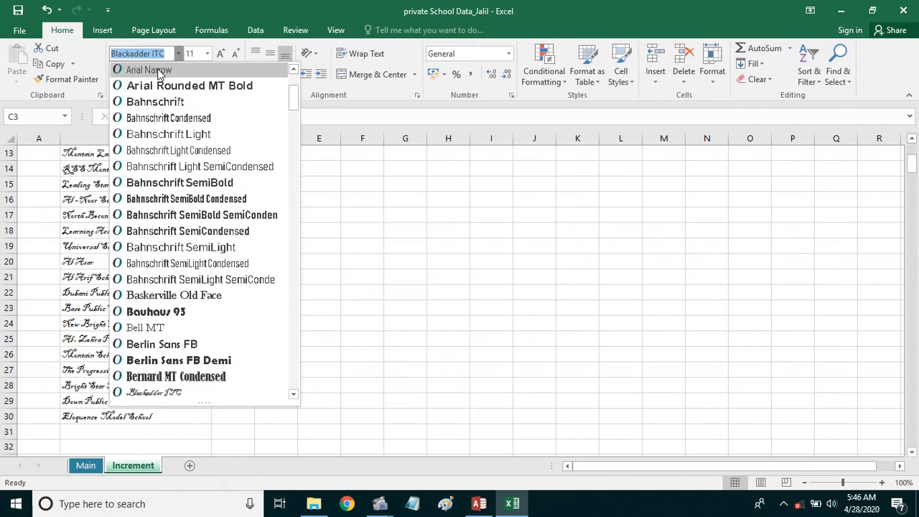
{"action": "left_click", "coordinate": [160, 71]}
{"action": "scroll", "coordinate": [215, 252], "scroll_direction": "up", "scroll_amount": 4}
{"action": "left_click", "coordinate": [178, 53]}
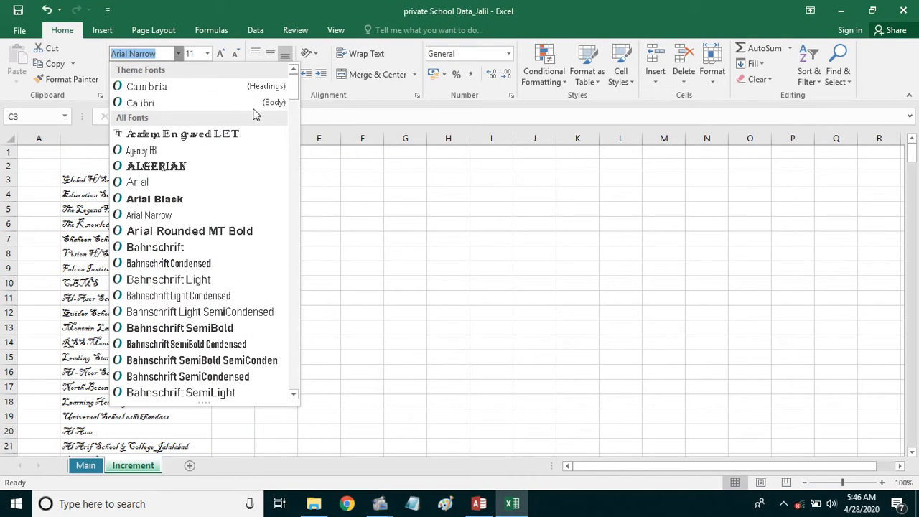
{"action": "left_click", "coordinate": [211, 92]}
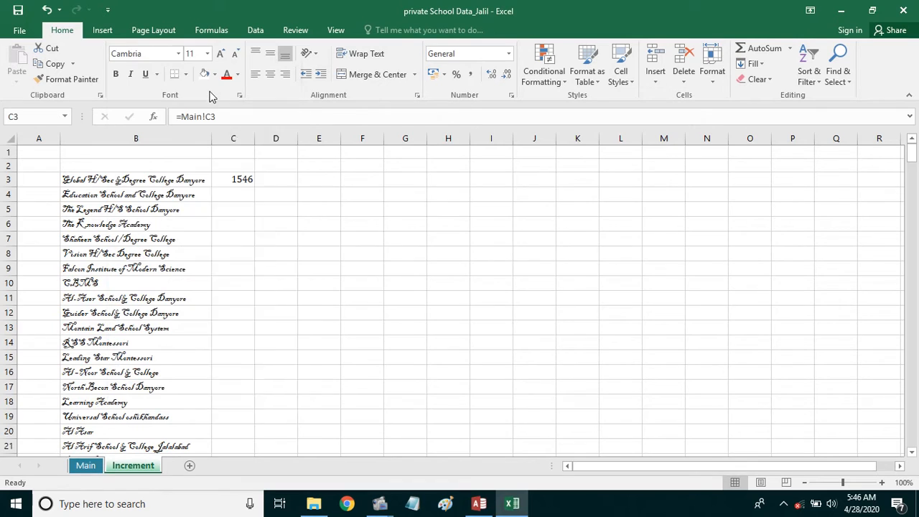
{"action": "left_click", "coordinate": [300, 219]}
{"action": "left_click", "coordinate": [246, 179]}
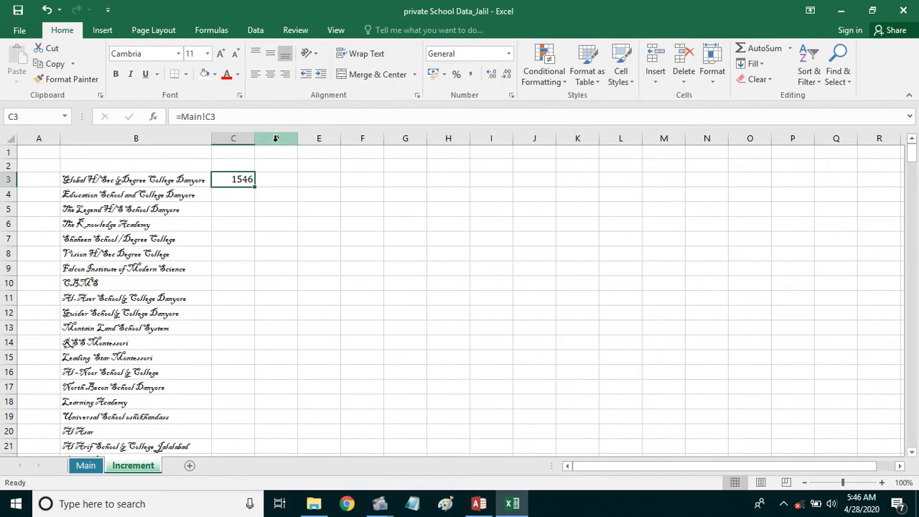
- Enter headers Institution, Students and Total Collection in B2:D2, widening column D
{"action": "left_click", "coordinate": [165, 169]}
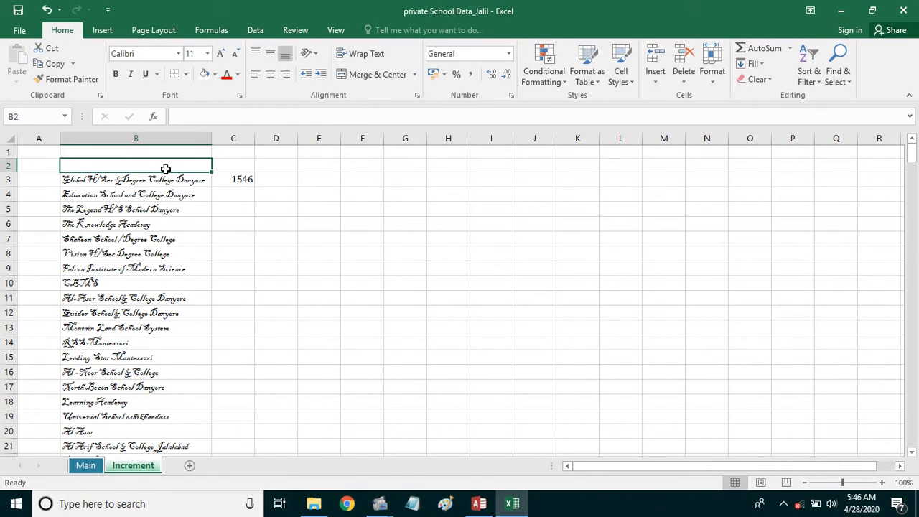
{"action": "type", "text": "Ins"}
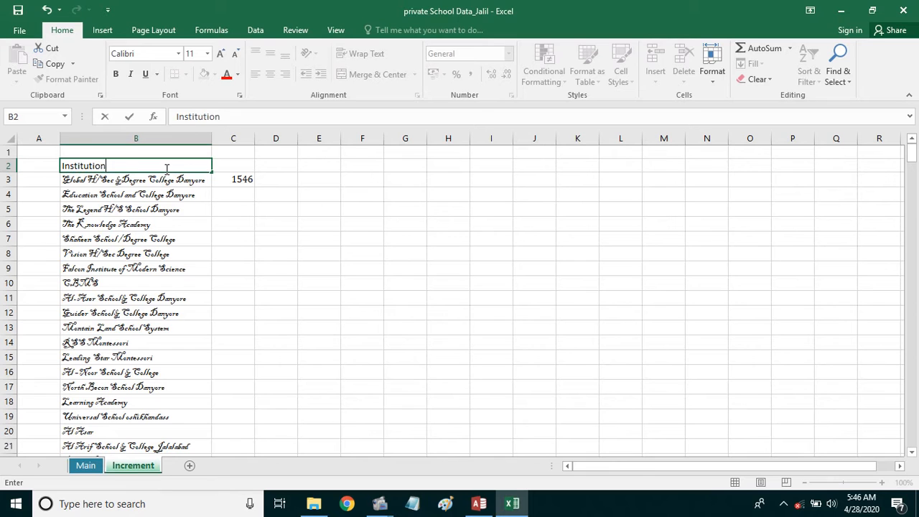
{"action": "type", "text": "titution"}
{"action": "key", "text": "Tab"}
{"action": "type", "text": "St"}
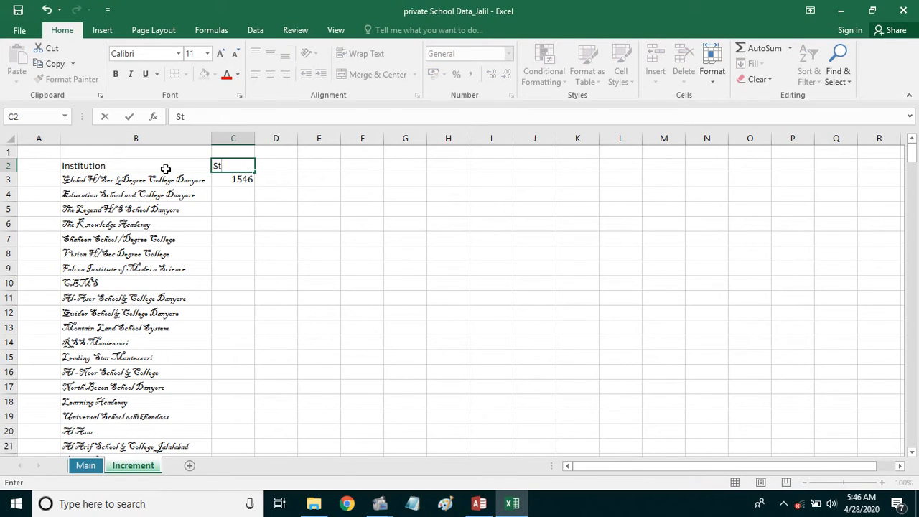
{"action": "type", "text": "udents"}
{"action": "key", "text": "Tab"}
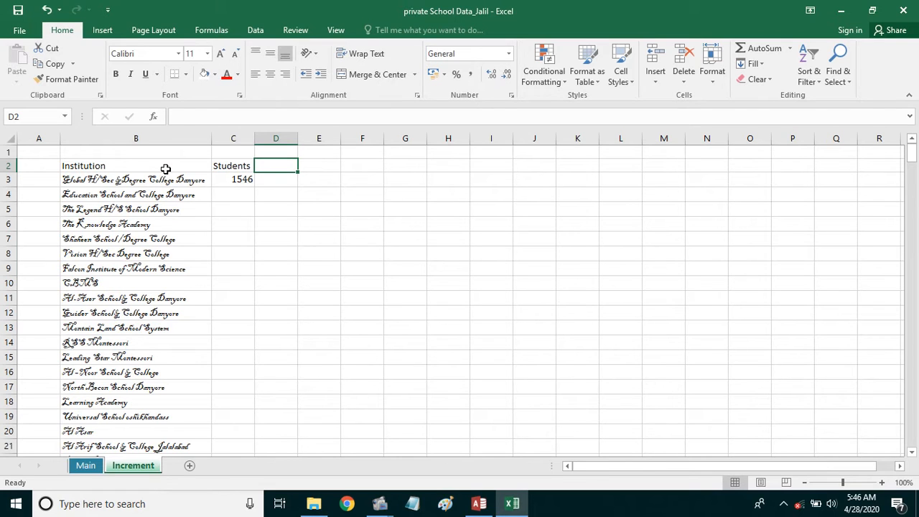
{"action": "type", "text": "Total Collection"}
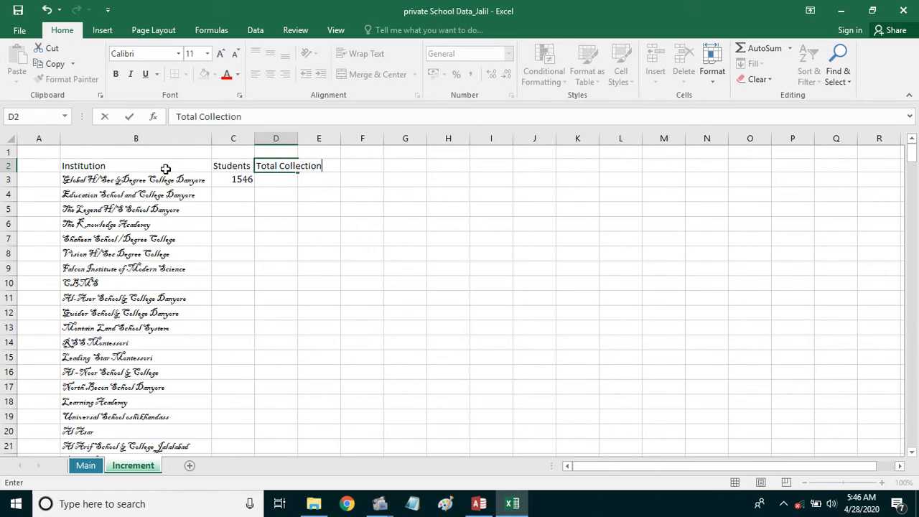
{"action": "key", "text": "Tab"}
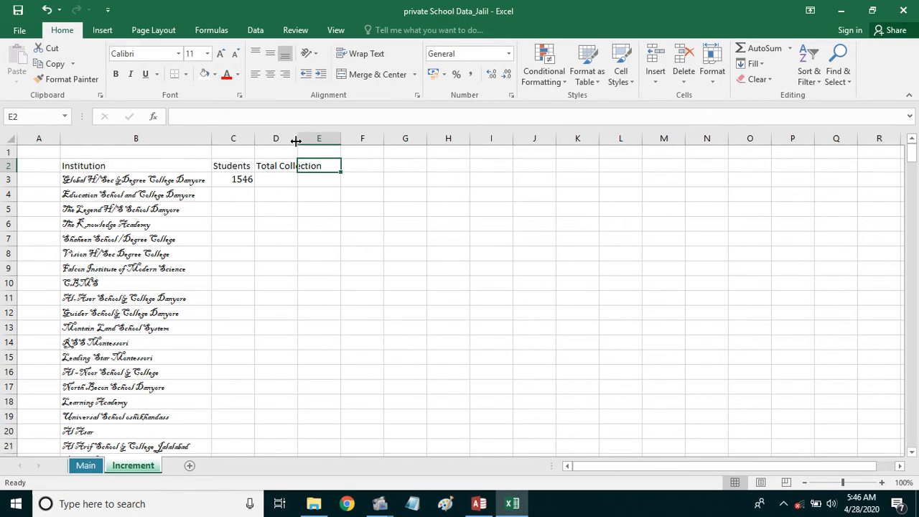
{"action": "left_click_drag", "start_coordinate": [297, 139], "coordinate": [321, 140]}
{"action": "left_click", "coordinate": [302, 175]}
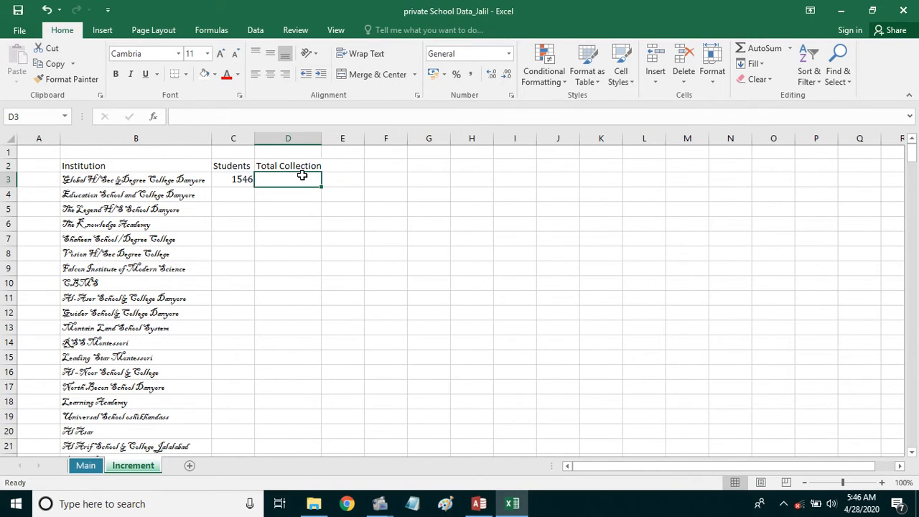
- Link Increment's D3 to Main!I3, showing the monthly fee collection 2534140
{"action": "type", "text": "="}
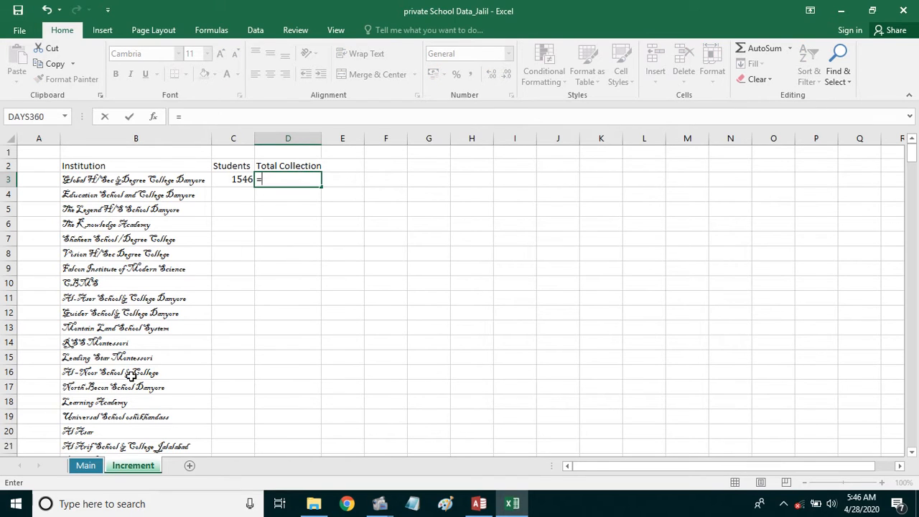
{"action": "left_click", "coordinate": [94, 465]}
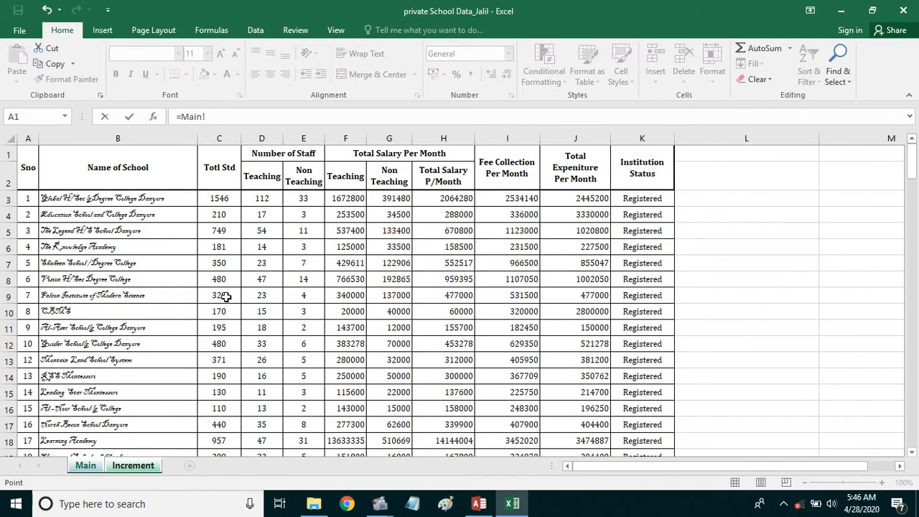
{"action": "left_click", "coordinate": [515, 201]}
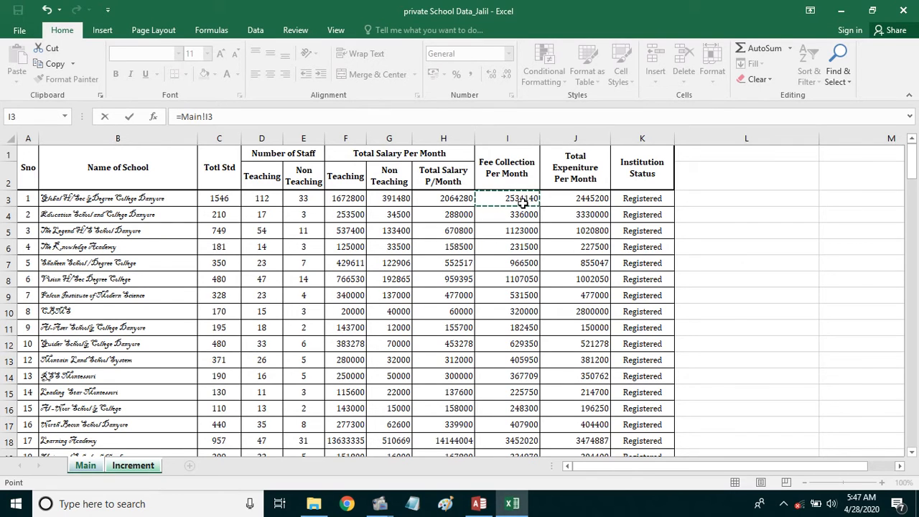
{"action": "key", "text": "Return"}
- Review the B3, C3 and D3 formulas and compare them with Main's I3 value
{"action": "left_click", "coordinate": [233, 184]}
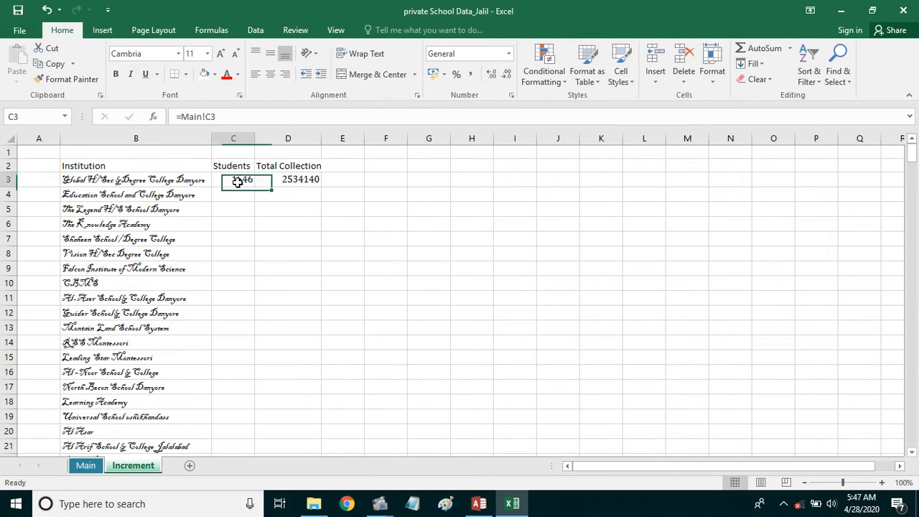
{"action": "left_click", "coordinate": [144, 186]}
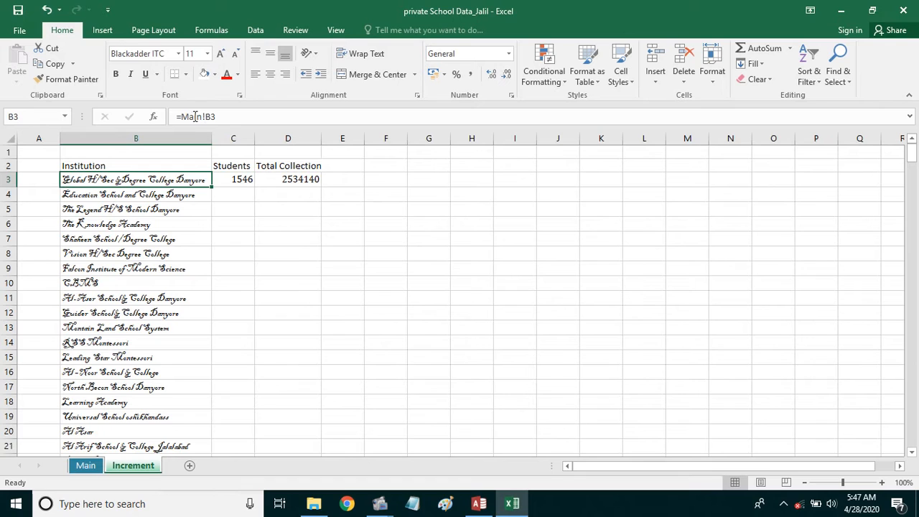
{"action": "left_click", "coordinate": [222, 185]}
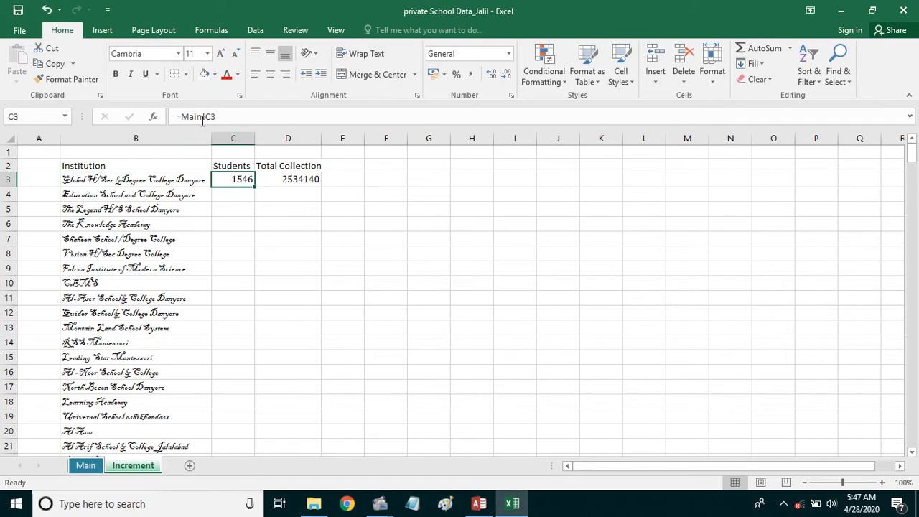
{"action": "left_click", "coordinate": [296, 181]}
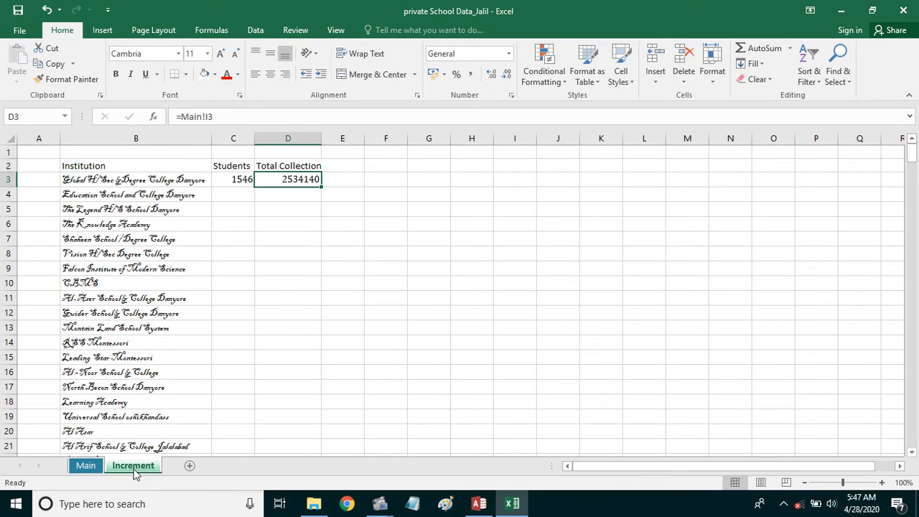
{"action": "left_click", "coordinate": [84, 467]}
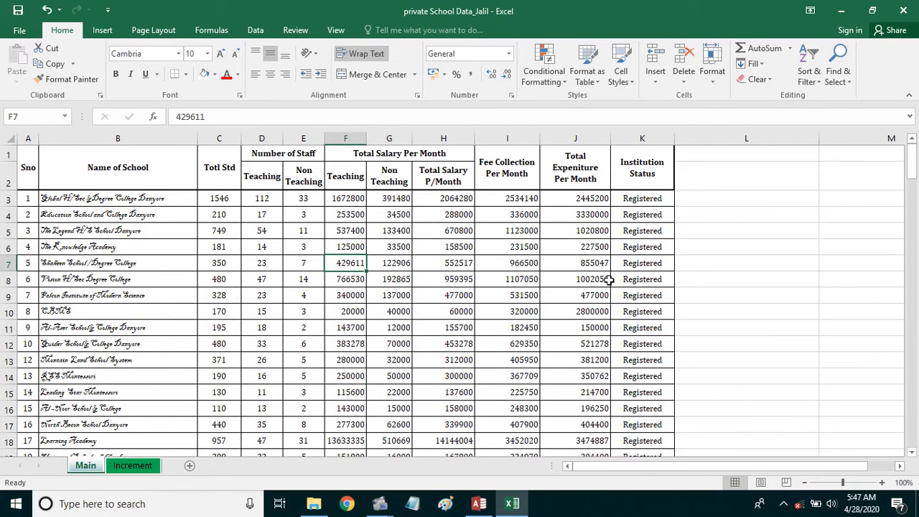
{"action": "left_click", "coordinate": [522, 201]}
{"action": "left_click", "coordinate": [135, 466]}
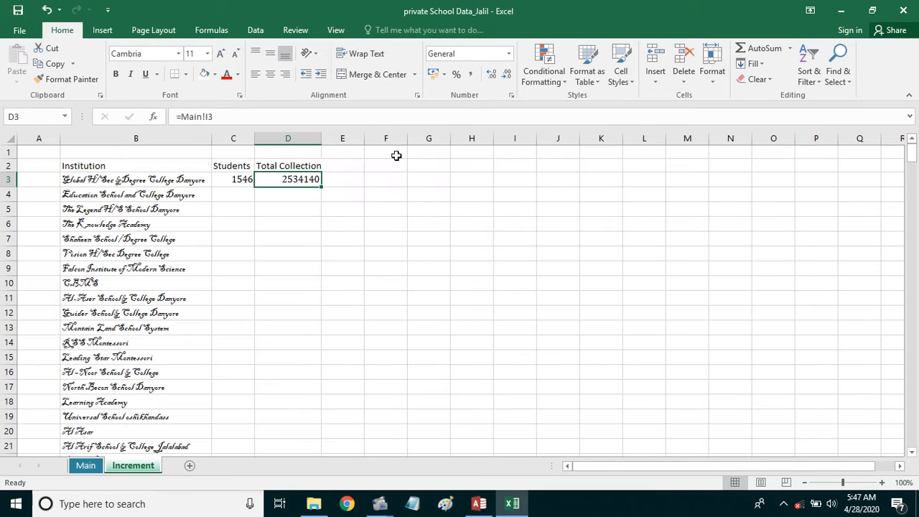
- Widen column D and enter the header 'Avg Fee Per Std' in E2
{"action": "left_click_drag", "start_coordinate": [238, 178], "coordinate": [291, 181]}
{"action": "left_click_drag", "start_coordinate": [230, 180], "coordinate": [621, 183]}
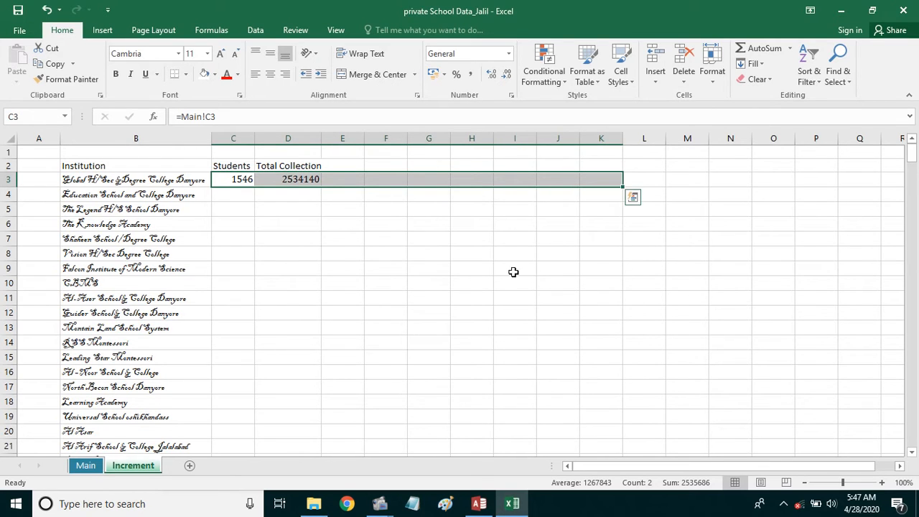
{"action": "left_click", "coordinate": [349, 181]}
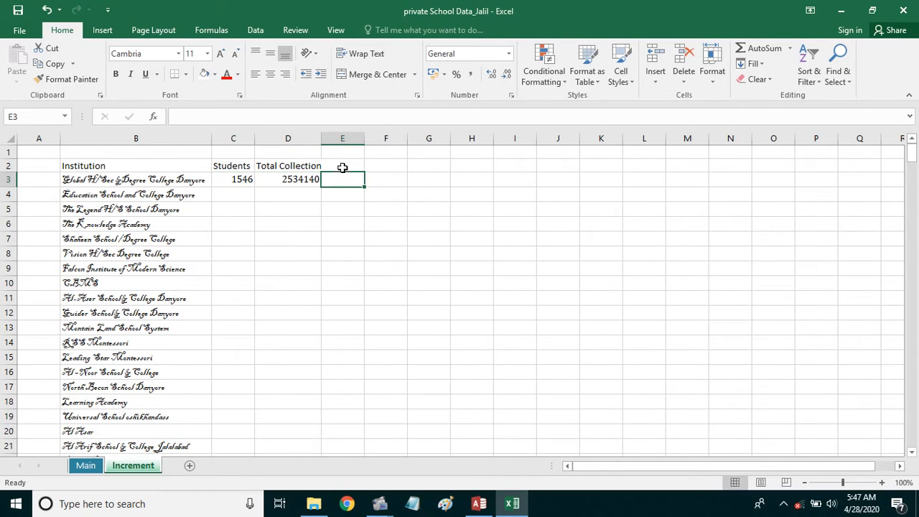
{"action": "left_click", "coordinate": [342, 167]}
{"action": "left_click_drag", "start_coordinate": [320, 139], "coordinate": [411, 141]}
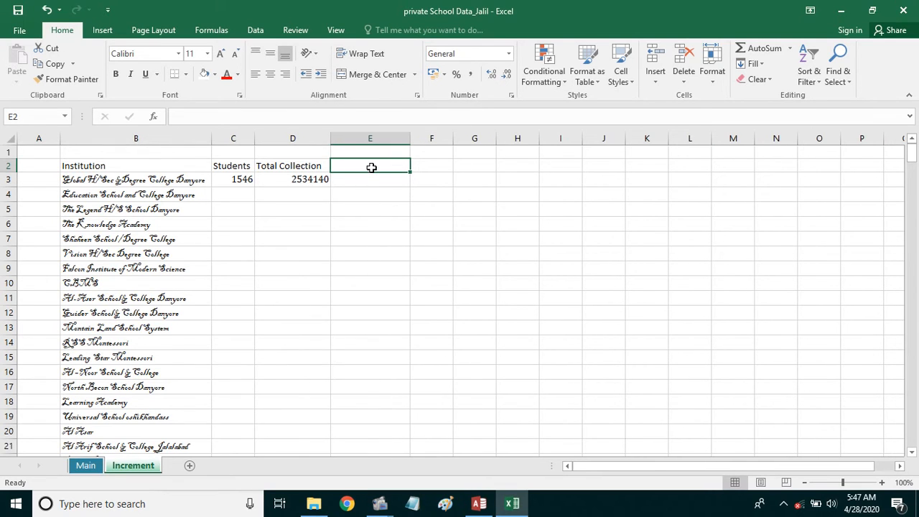
{"action": "type", "text": "Avg Fee Per Std"}
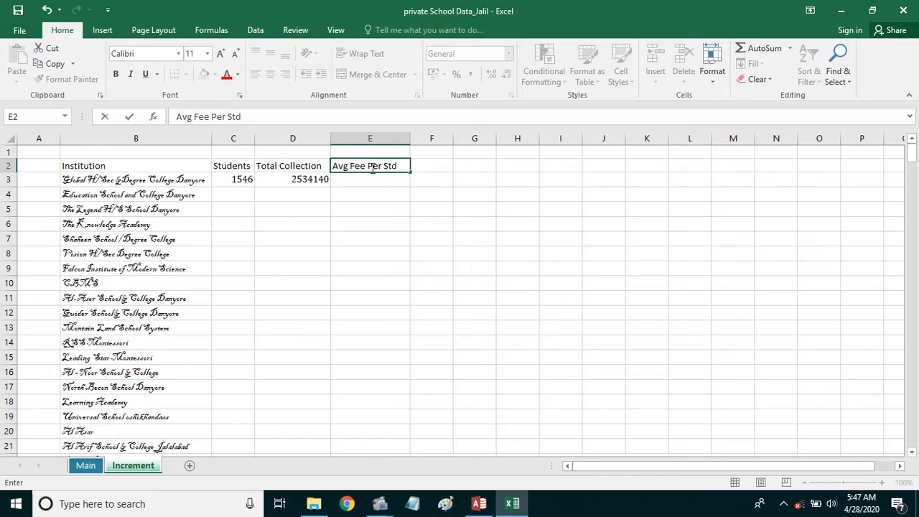
{"action": "left_click", "coordinate": [345, 217]}
{"action": "left_click", "coordinate": [356, 180]}
- Enter =D3/C3 in E3 to compute the average fee per student
{"action": "type", "text": "="}
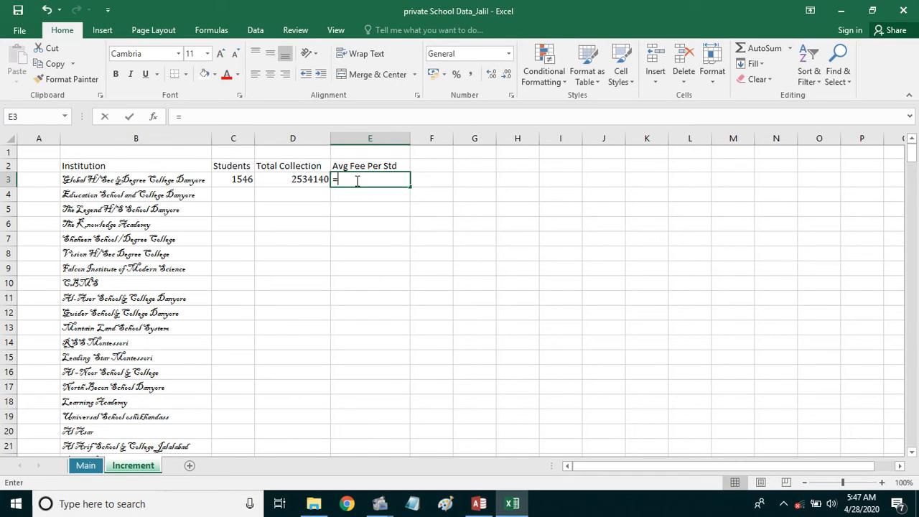
{"action": "left_click", "coordinate": [310, 180]}
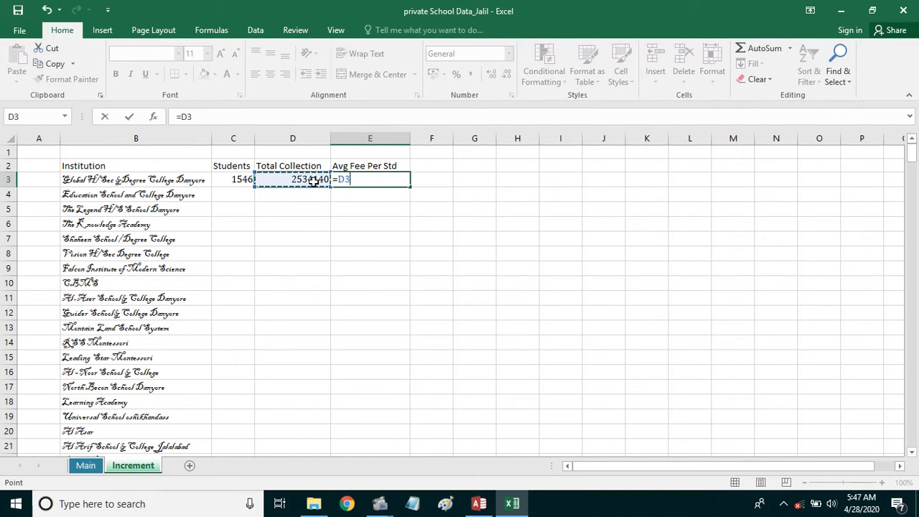
{"action": "type", "text": "/"}
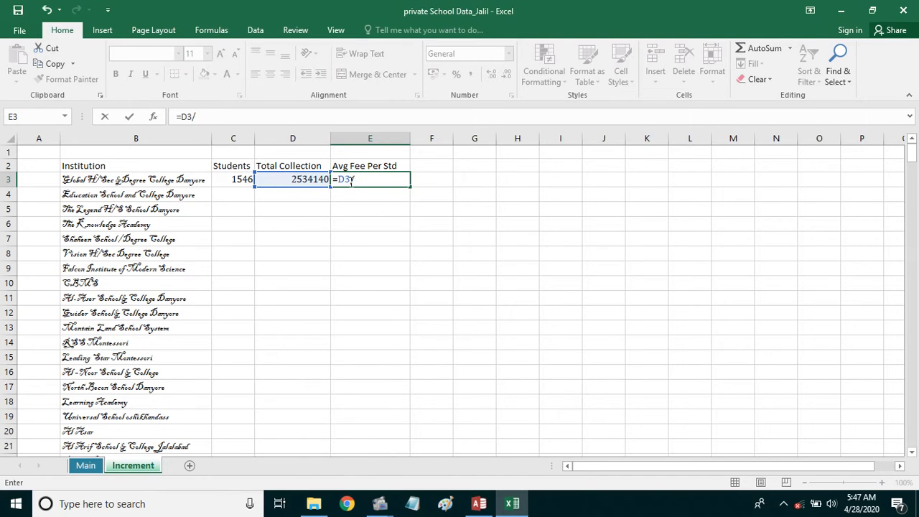
{"action": "left_click", "coordinate": [243, 179]}
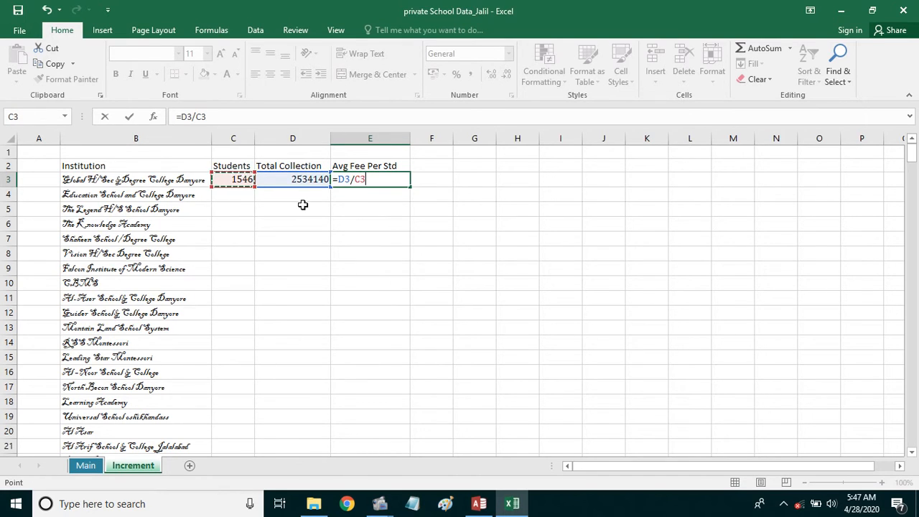
{"action": "key", "text": "Return"}
{"action": "left_click", "coordinate": [394, 179]}
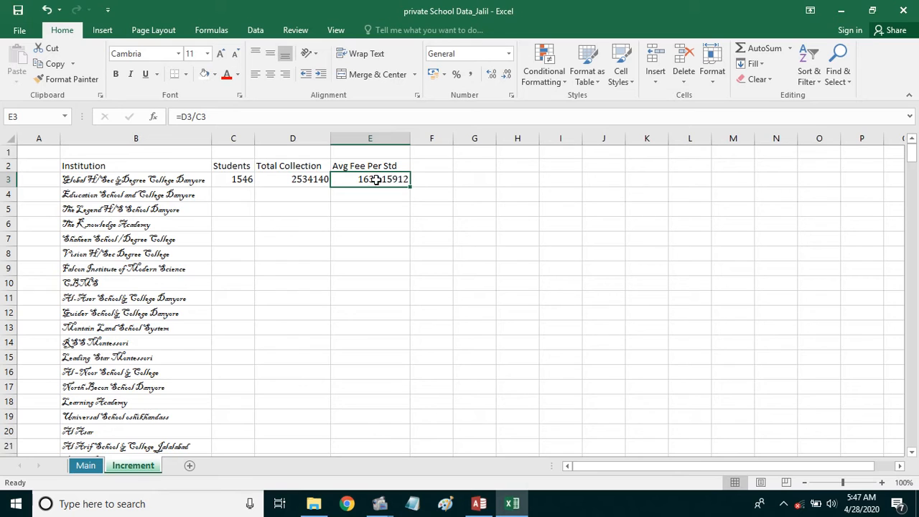
- Format E3 as Number with two decimals, showing 1639.16
{"action": "left_click", "coordinate": [491, 79]}
{"action": "left_click", "coordinate": [492, 79]}
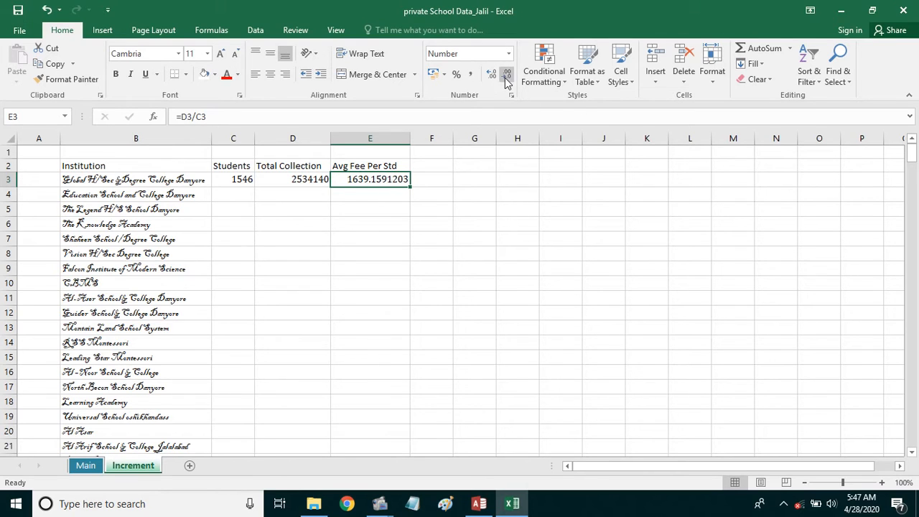
{"action": "left_click", "coordinate": [507, 79]}
{"action": "left_click", "coordinate": [506, 79]}
{"action": "left_click", "coordinate": [507, 79]}
{"action": "left_click", "coordinate": [506, 79]}
{"action": "left_click", "coordinate": [506, 79]}
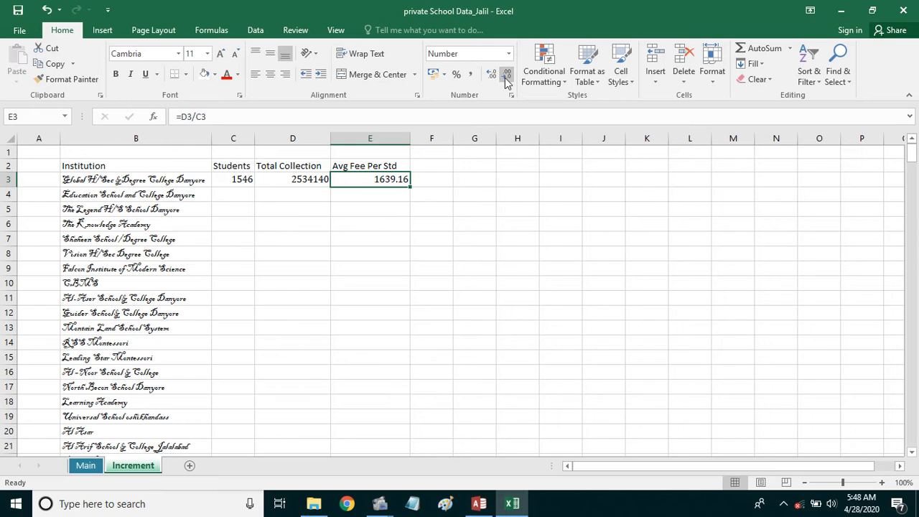
- Autofit column E to its Avg Fee Per Std header
{"action": "left_click", "coordinate": [476, 209]}
{"action": "double_click", "coordinate": [409, 141]}
{"action": "left_click", "coordinate": [378, 208]}
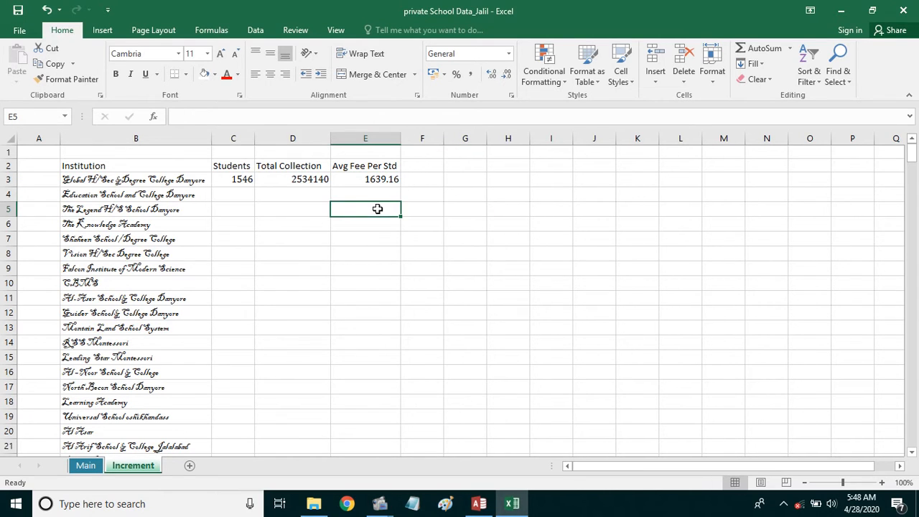
{"action": "left_click", "coordinate": [352, 181]}
{"action": "left_click", "coordinate": [362, 166]}
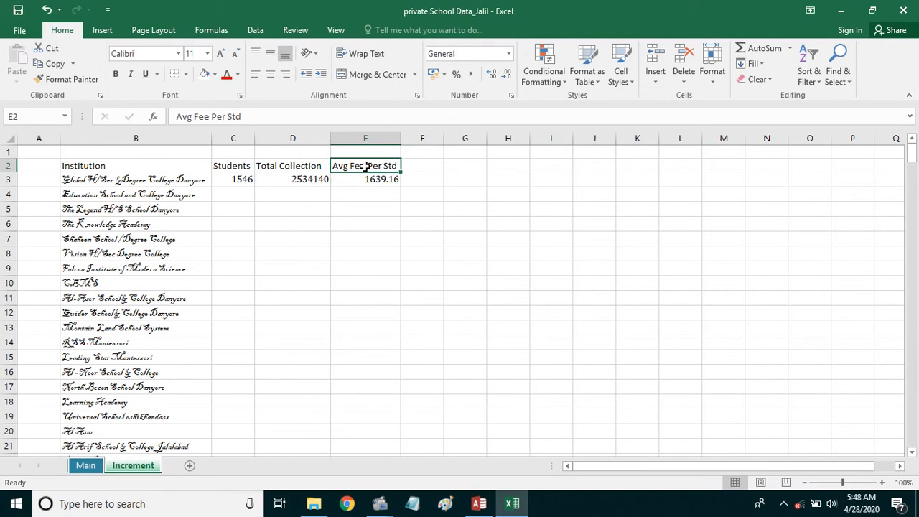
- Widen column F and type the 'increment' header into F2, correcting a stray character
{"action": "left_click", "coordinate": [422, 166]}
{"action": "left_click_drag", "start_coordinate": [444, 139], "coordinate": [463, 139]}
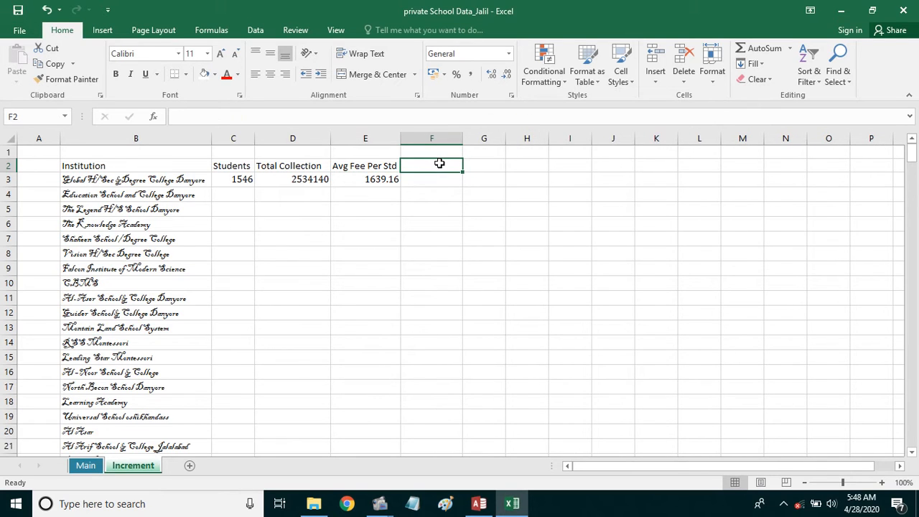
{"action": "type", "text": "i"}
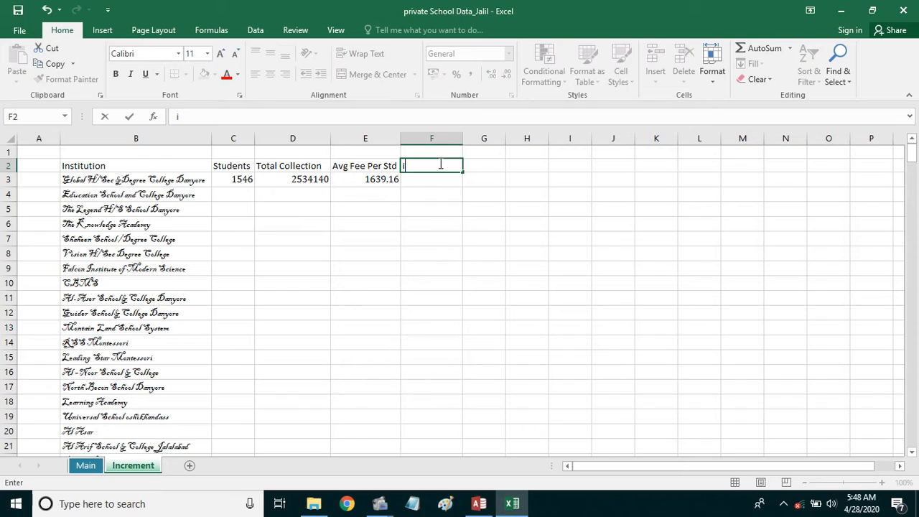
{"action": "type", "text": "ncrement @%"}
{"action": "key", "text": "Return"}
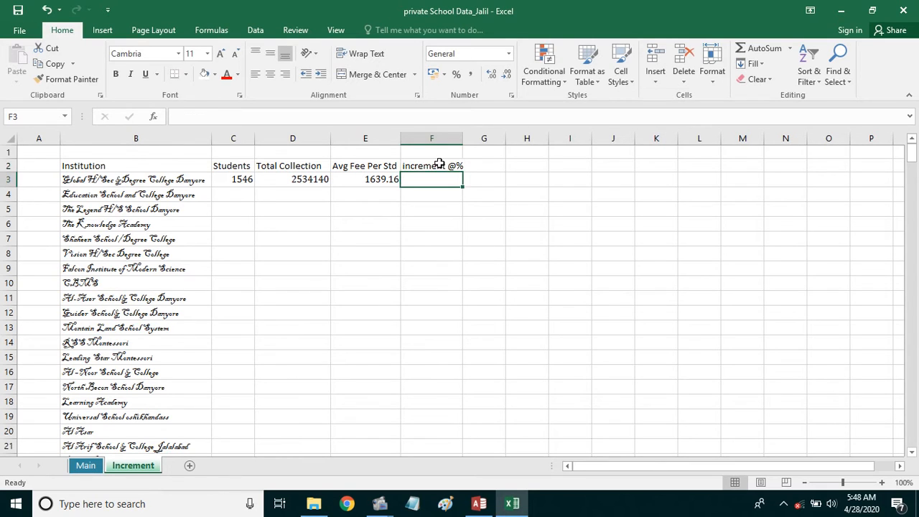
{"action": "left_click", "coordinate": [439, 166]}
{"action": "double_click", "coordinate": [453, 166]}
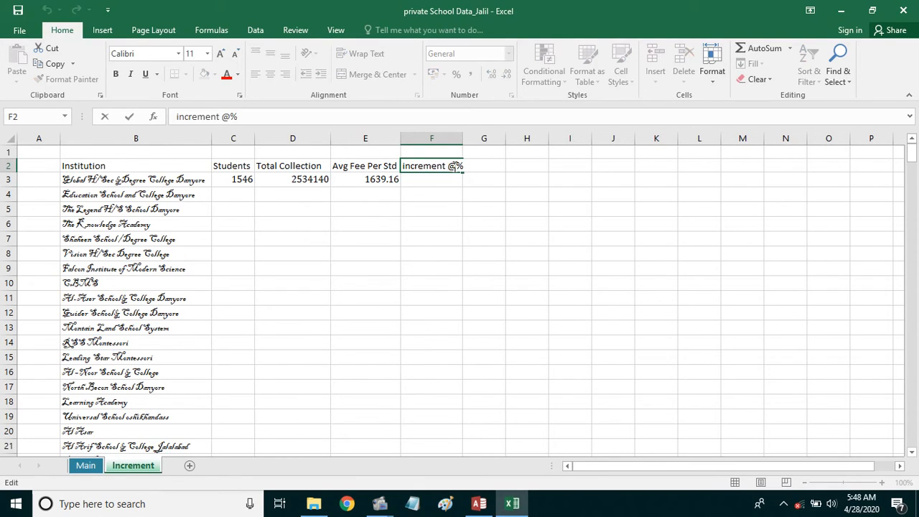
{"action": "type", "text": "="}
{"action": "key", "text": "BackSpace"}
- Finish the F2 header as 'increment 2%' and recheck the D3 and E3 formulas
{"action": "type", "text": "2"}
{"action": "left_click", "coordinate": [462, 206]}
{"action": "left_click", "coordinate": [435, 181]}
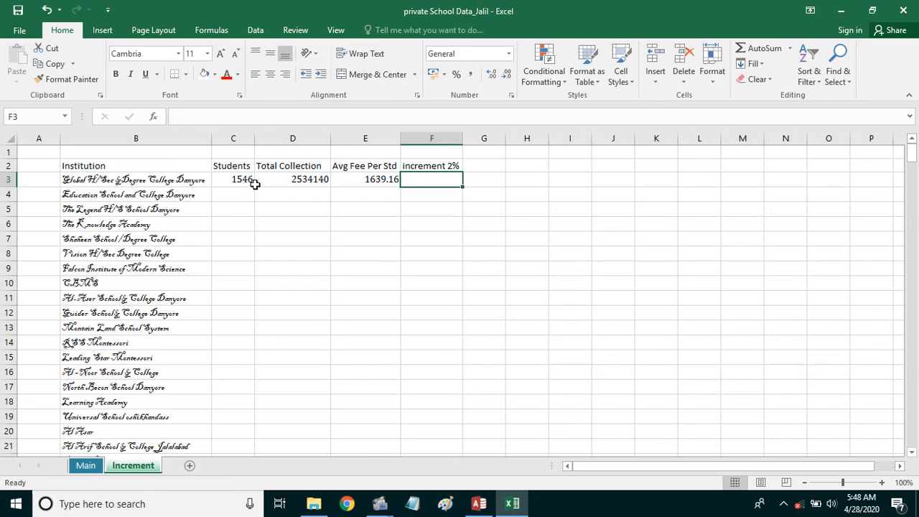
{"action": "left_click", "coordinate": [295, 180]}
{"action": "left_click", "coordinate": [380, 179]}
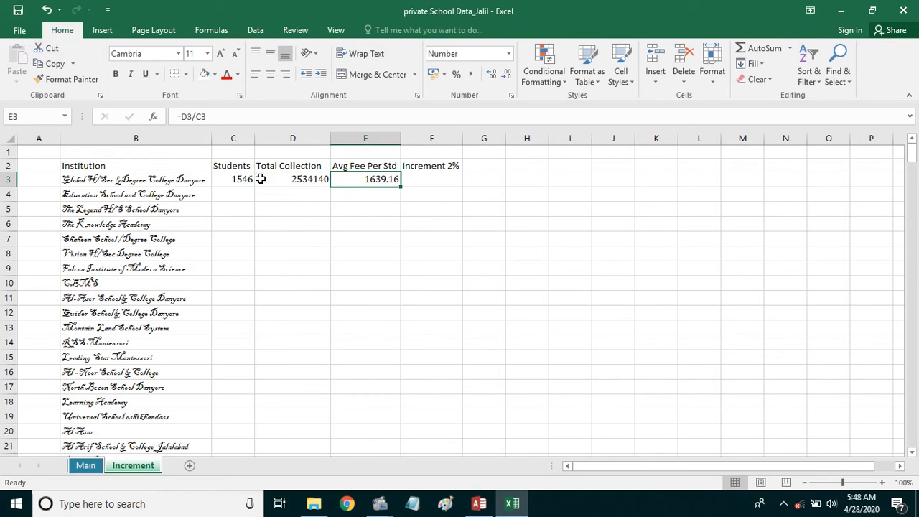
- Enter =D3*20% in F3, giving 506828, and widen column G
{"action": "left_click", "coordinate": [432, 178]}
{"action": "type", "text": "="}
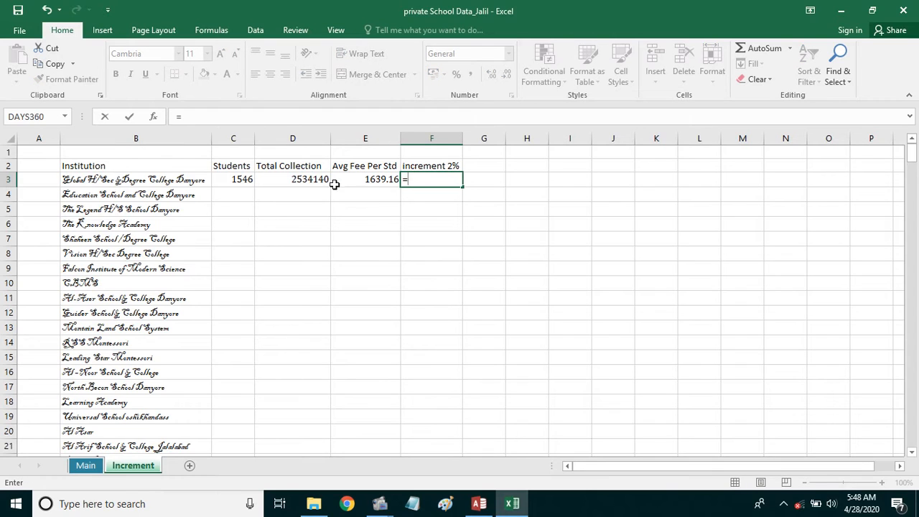
{"action": "left_click", "coordinate": [322, 180]}
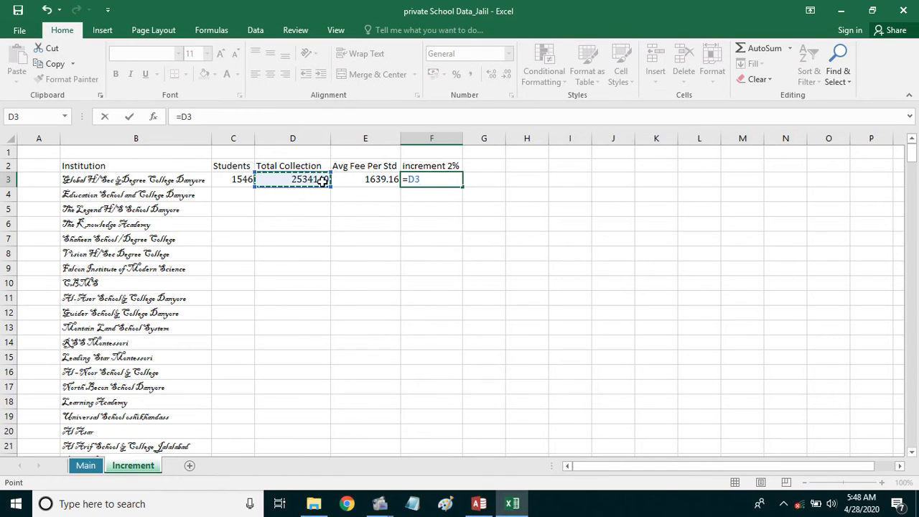
{"action": "type", "text": "*"}
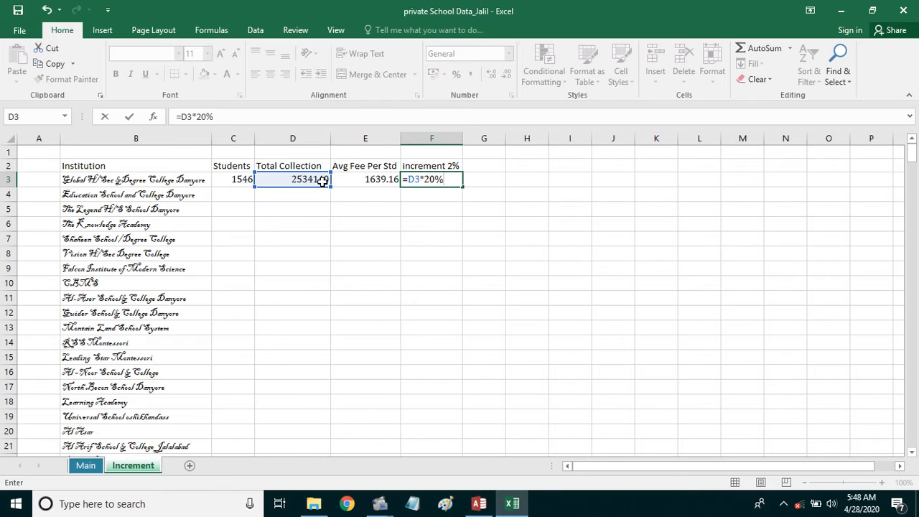
{"action": "key", "text": "Return"}
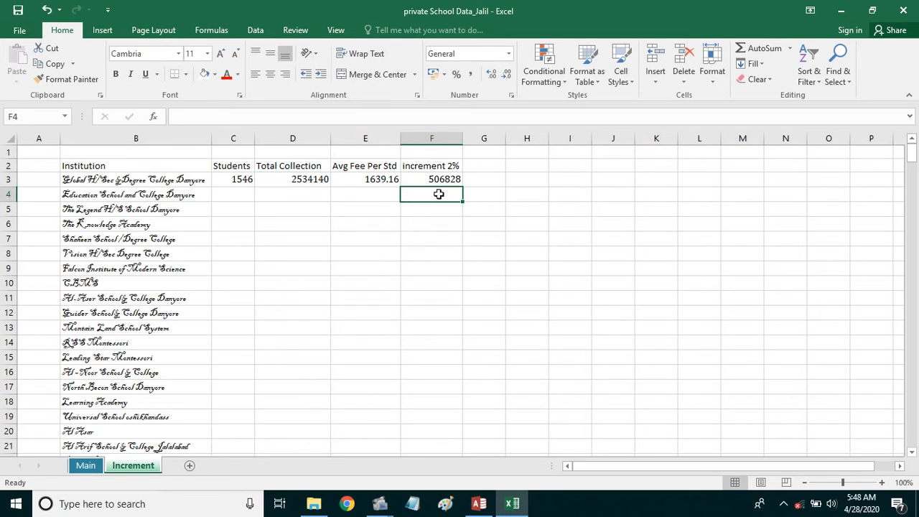
{"action": "left_click", "coordinate": [304, 181]}
{"action": "left_click", "coordinate": [431, 183]}
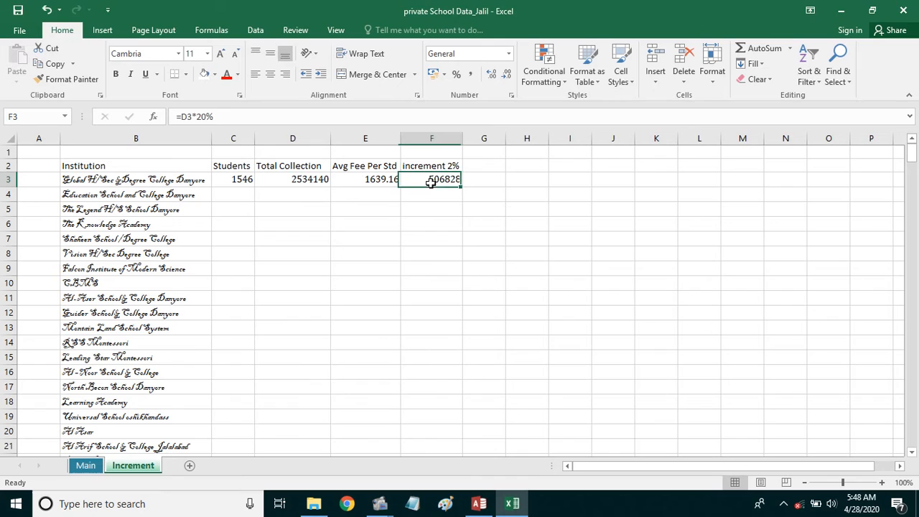
{"action": "left_click", "coordinate": [486, 167]}
{"action": "left_click_drag", "start_coordinate": [506, 146], "coordinate": [536, 147]}
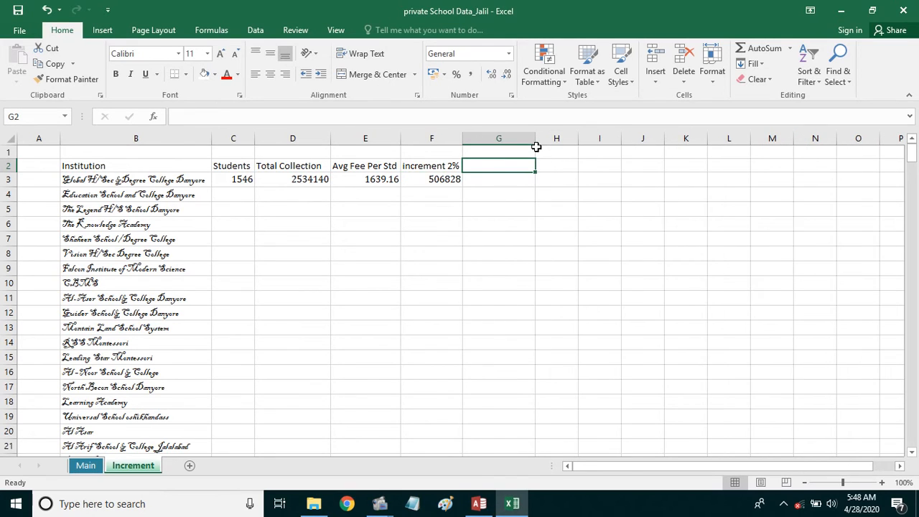
- Copy the E2 header to G2, edit it to 'Avg Fee after increment', and widen column G
{"action": "left_click", "coordinate": [365, 166]}
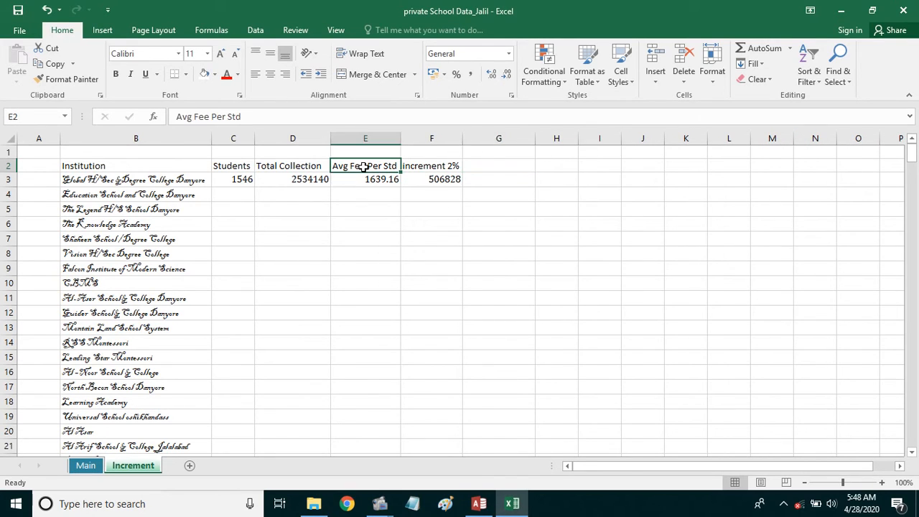
{"action": "key", "text": "ctrl+c"}
{"action": "left_click", "coordinate": [485, 167]}
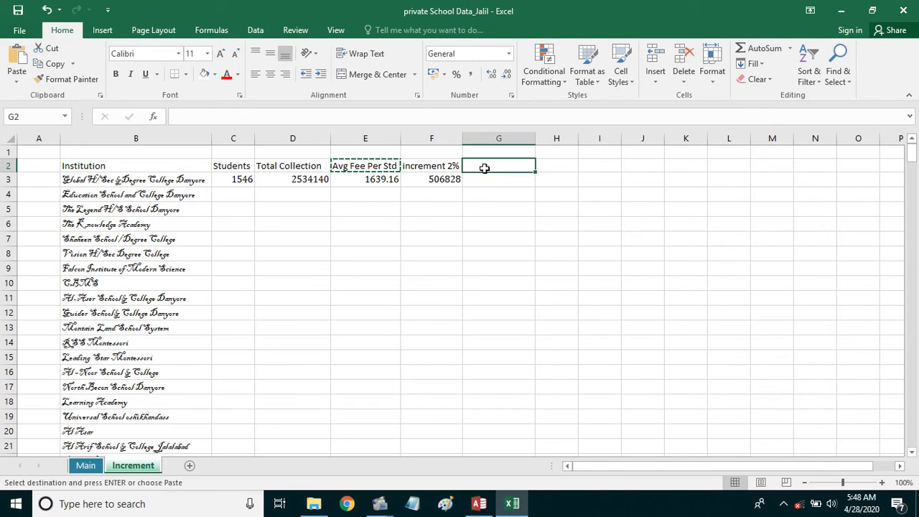
{"action": "key", "text": "ctrl+v"}
{"action": "double_click", "coordinate": [522, 166]}
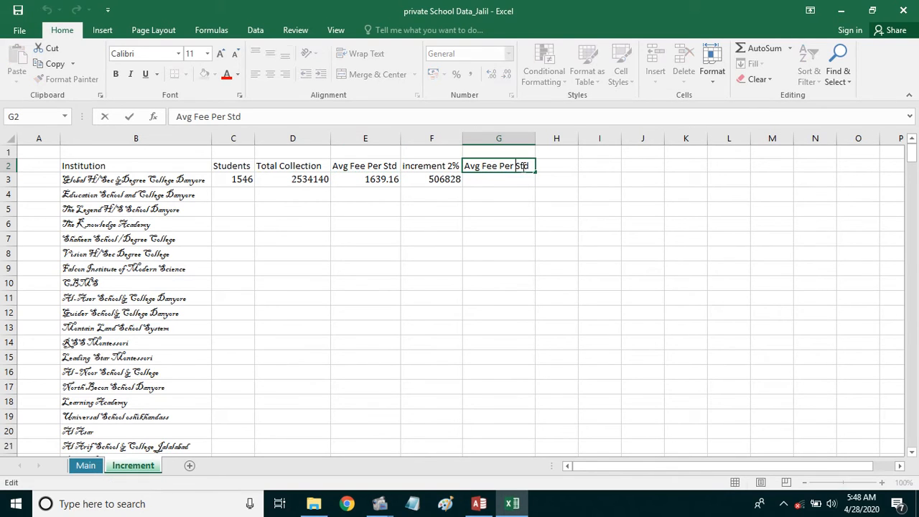
{"action": "left_click_drag", "start_coordinate": [529, 165], "coordinate": [499, 166]}
{"action": "type", "text": "after inc"}
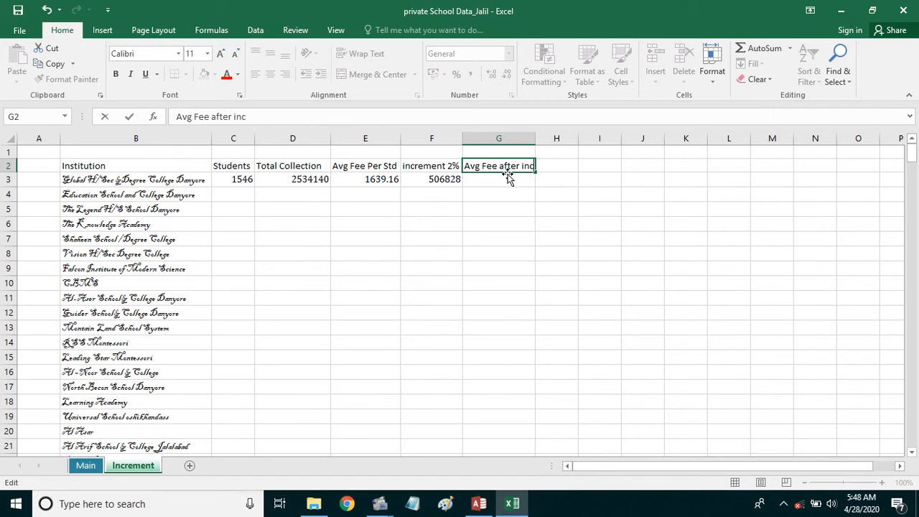
{"action": "type", "text": "rement"}
{"action": "key", "text": "Return"}
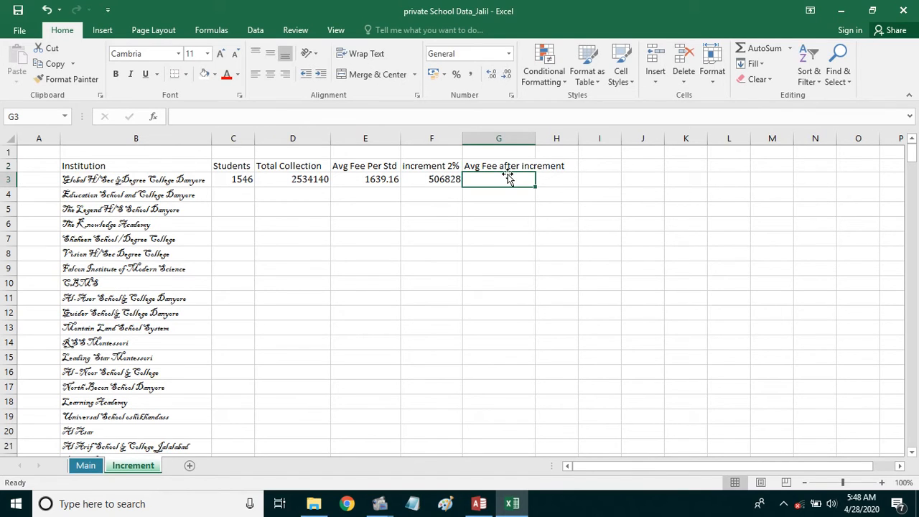
{"action": "left_click_drag", "start_coordinate": [536, 138], "coordinate": [575, 140]}
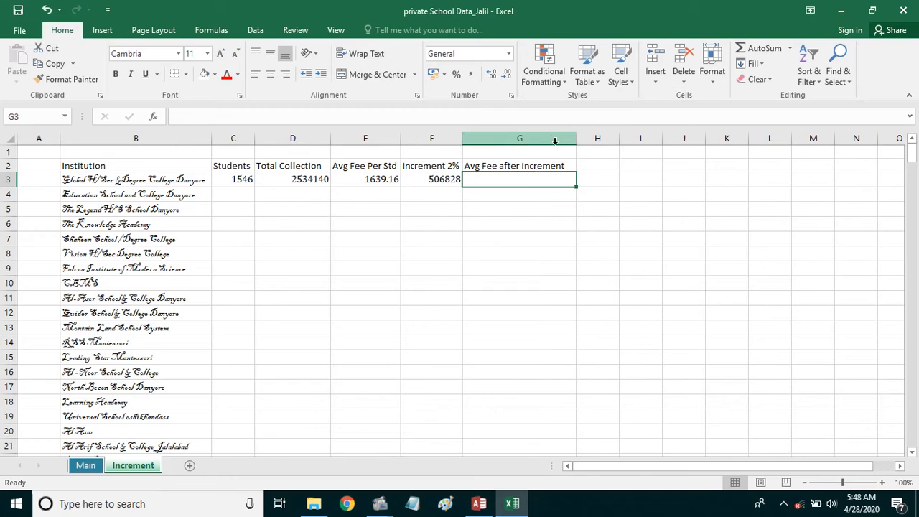
{"action": "type", "text": "="}
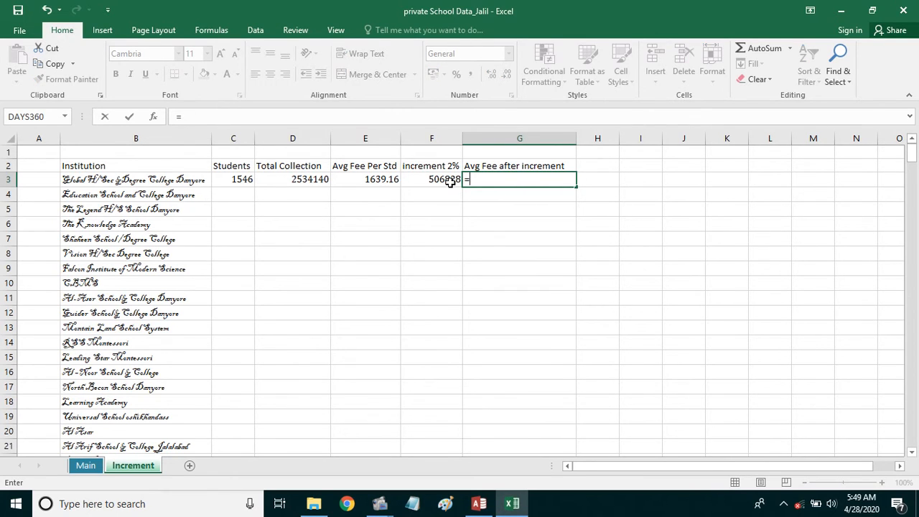
- Build =(D3+F3)/C3 in G3 for the average fee after increment
{"action": "left_click", "coordinate": [309, 180]}
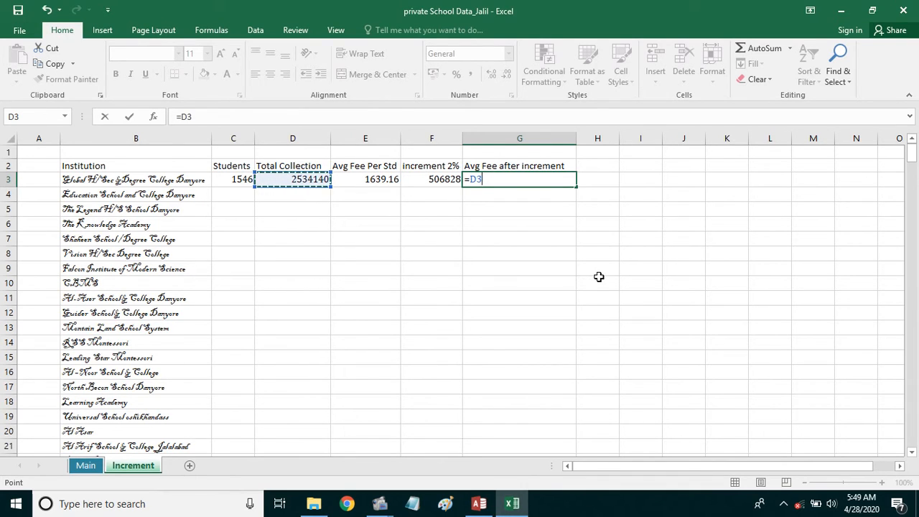
{"action": "type", "text": "+"}
{"action": "left_click", "coordinate": [432, 180]}
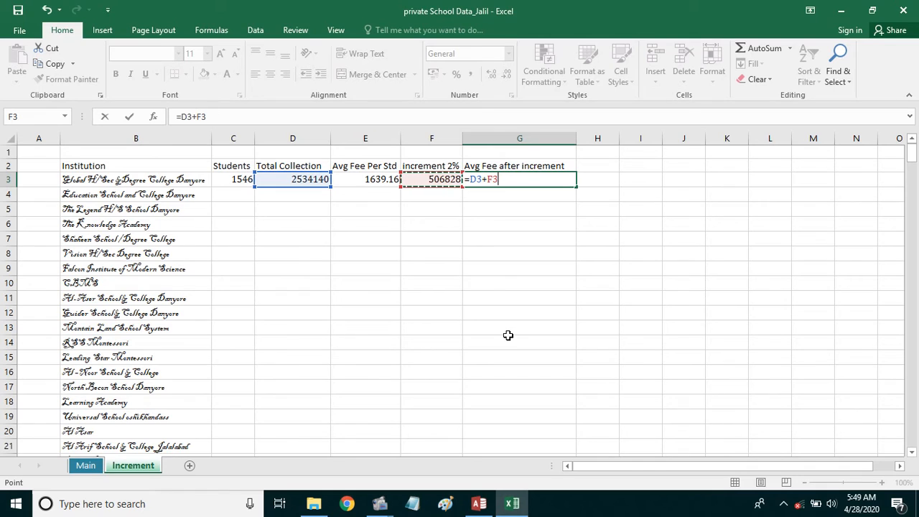
{"action": "left_click", "coordinate": [471, 183]}
{"action": "type", "text": "("}
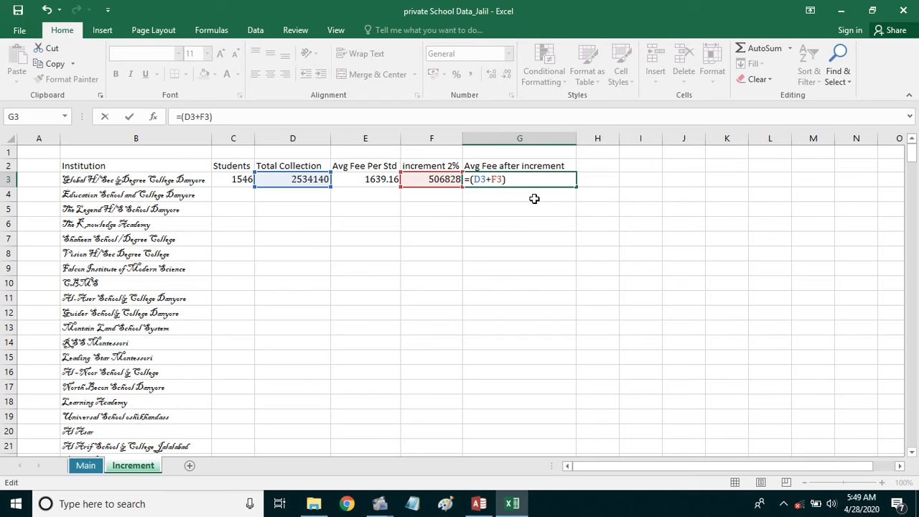
{"action": "type", "text": "/"}
{"action": "left_click", "coordinate": [241, 181]}
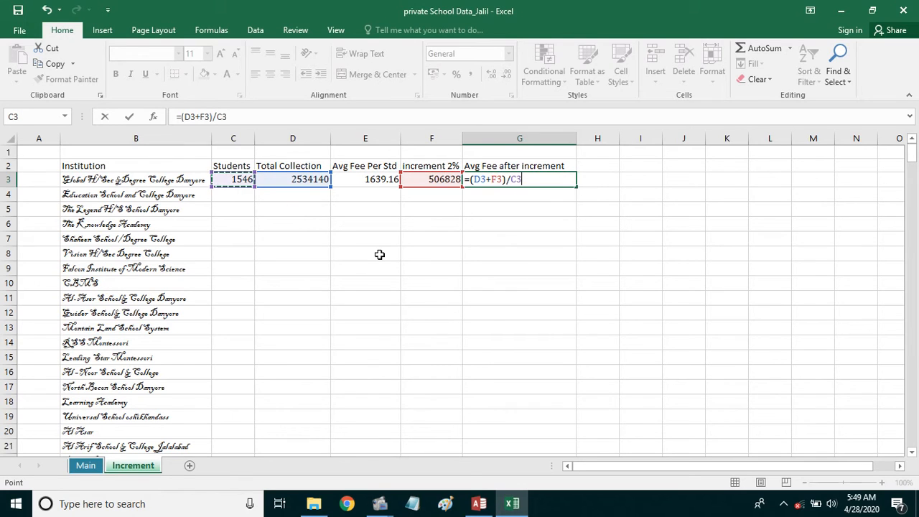
{"action": "key", "text": "Return"}
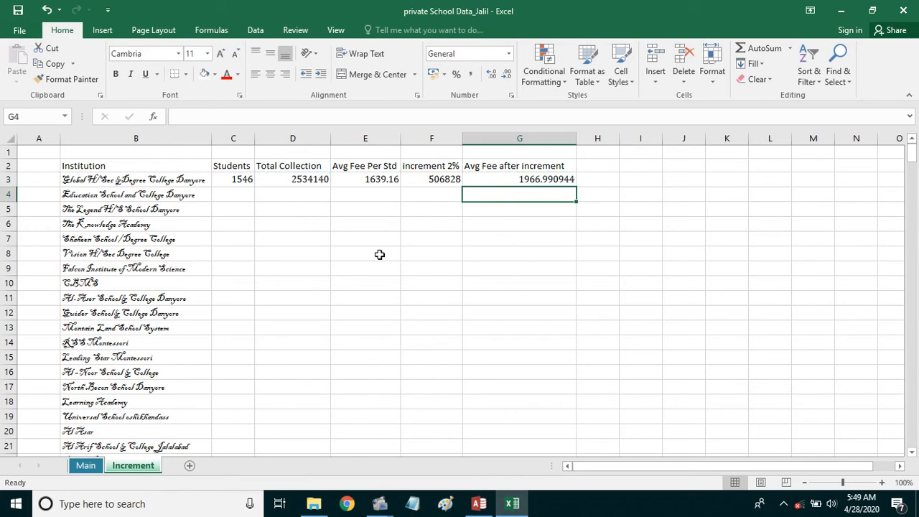
{"action": "left_click", "coordinate": [537, 179]}
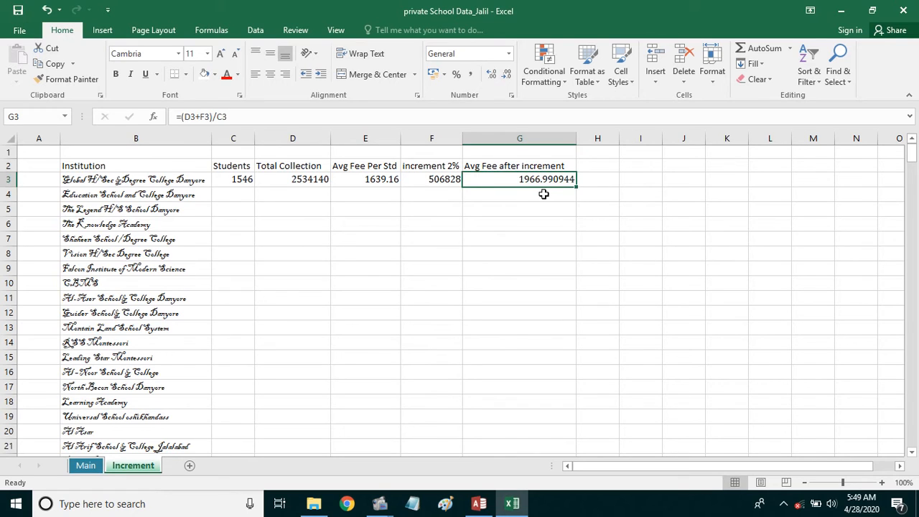
{"action": "left_click", "coordinate": [353, 181]}
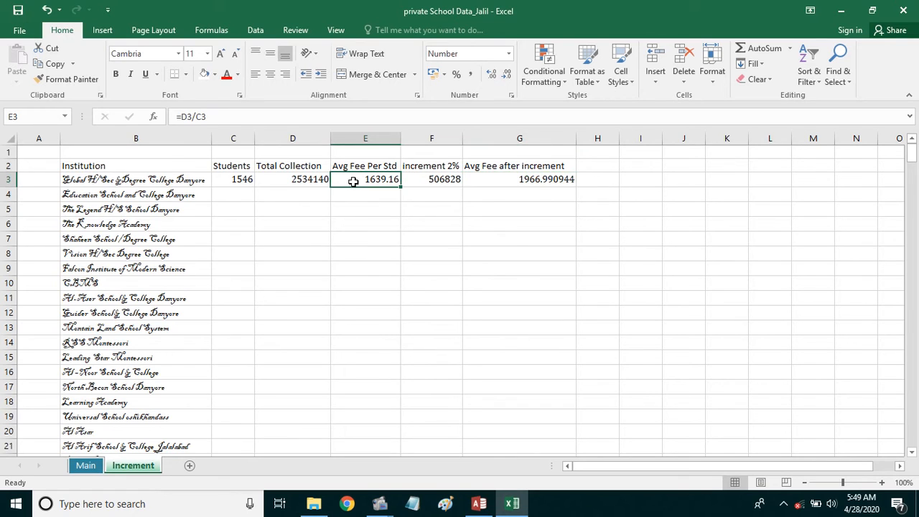
{"action": "left_click", "coordinate": [521, 182]}
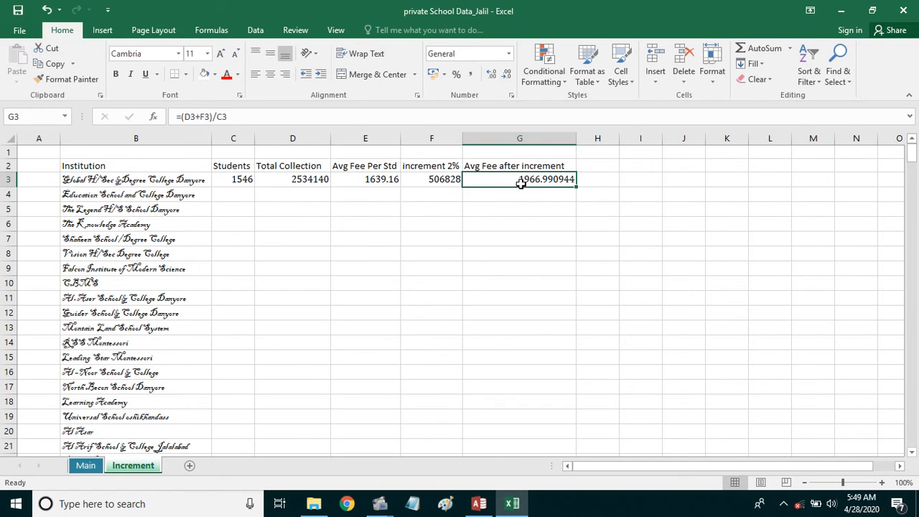
- Autofit column G and reduce G3 to two decimals, showing 1966.99
{"action": "double_click", "coordinate": [576, 138]}
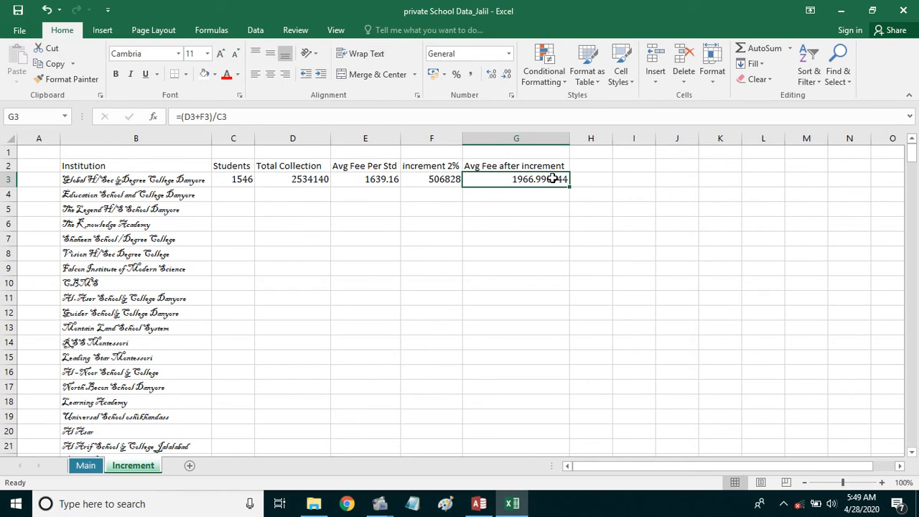
{"action": "left_click", "coordinate": [509, 77]}
{"action": "left_click", "coordinate": [507, 74]}
{"action": "left_click", "coordinate": [508, 74]}
{"action": "left_click", "coordinate": [508, 74]}
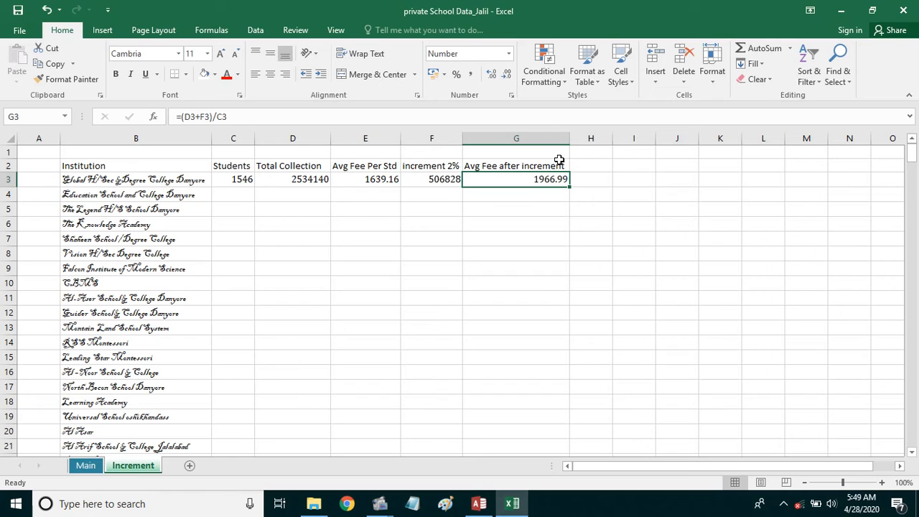
{"action": "left_click", "coordinate": [522, 236]}
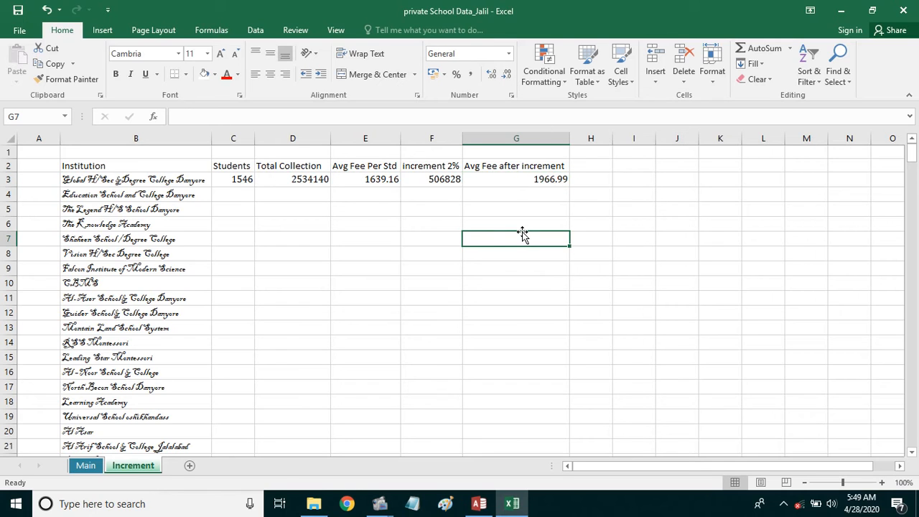
- Fill the C3:G3 formulas down to row 30 for every school
{"action": "left_click", "coordinate": [238, 180]}
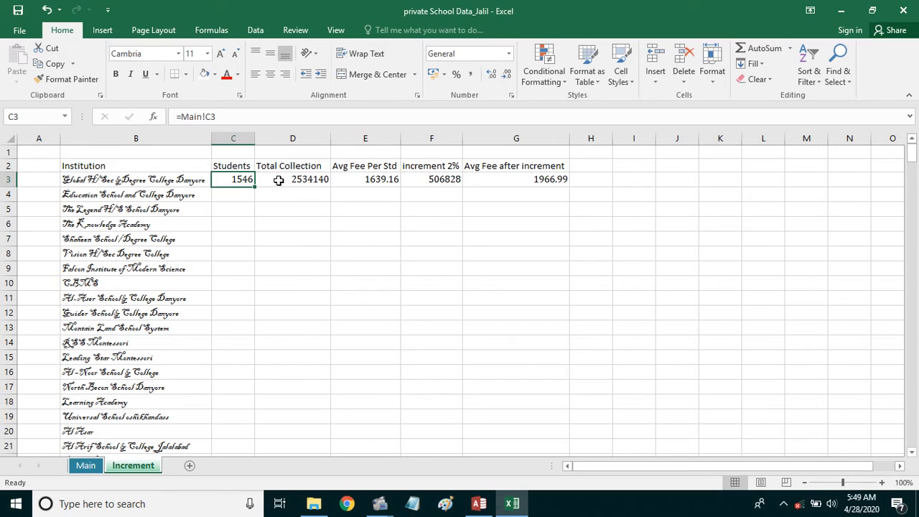
{"action": "left_click", "coordinate": [278, 180]}
{"action": "left_click", "coordinate": [384, 183]}
{"action": "left_click_drag", "start_coordinate": [232, 179], "coordinate": [566, 369]}
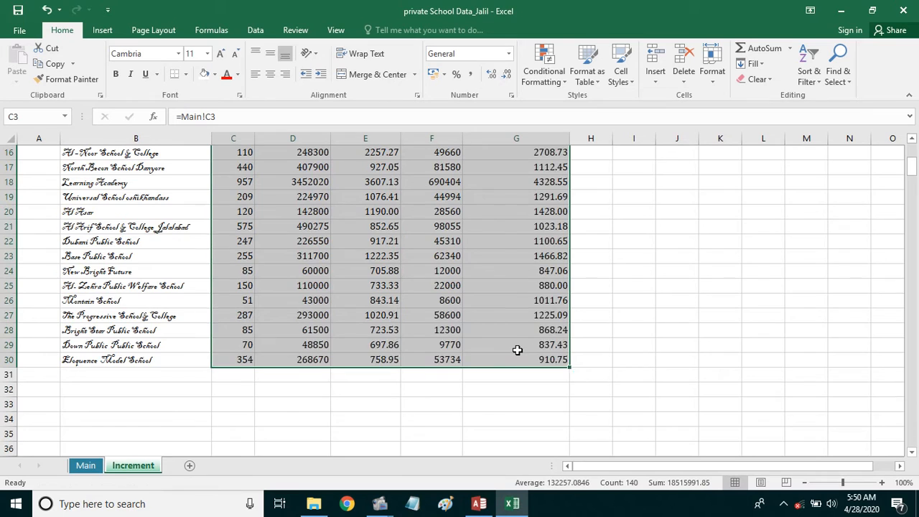
- Spot-check the filled values and formulas in columns D, F and G
{"action": "scroll", "coordinate": [517, 350], "scroll_direction": "up", "scroll_amount": 5}
{"action": "left_click", "coordinate": [467, 280]}
{"action": "left_click", "coordinate": [422, 298]}
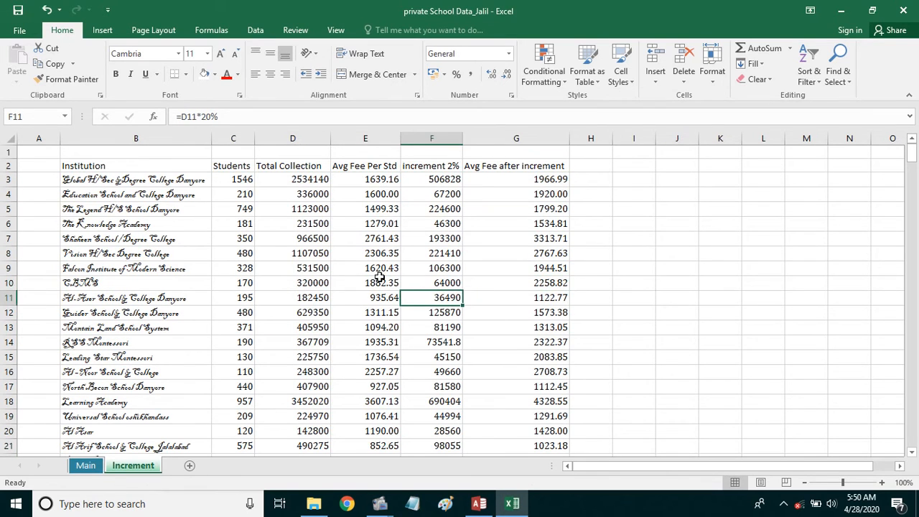
{"action": "left_click", "coordinate": [308, 281]}
{"action": "left_click", "coordinate": [302, 267]}
{"action": "left_click", "coordinate": [305, 209]}
{"action": "left_click", "coordinate": [310, 193]}
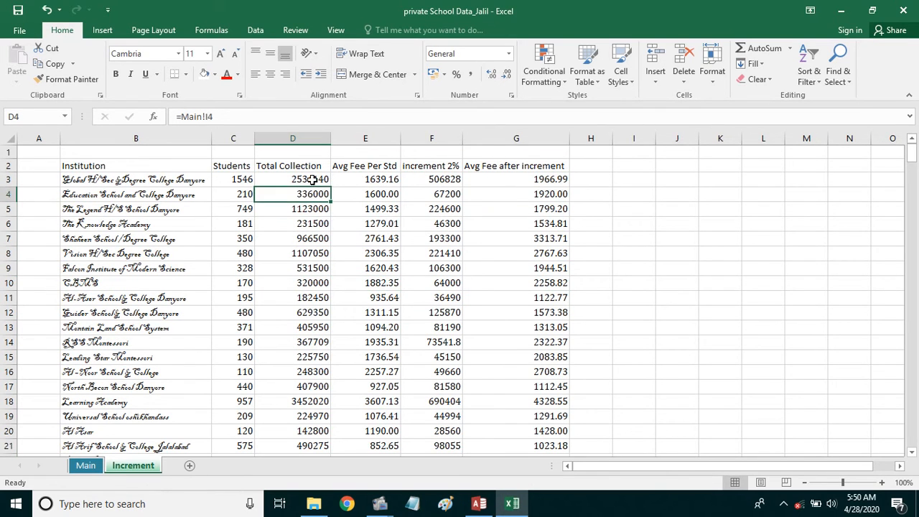
{"action": "left_click", "coordinate": [313, 179]}
- Widen column H and review the G3 and D3 formulas
{"action": "left_click", "coordinate": [607, 180]}
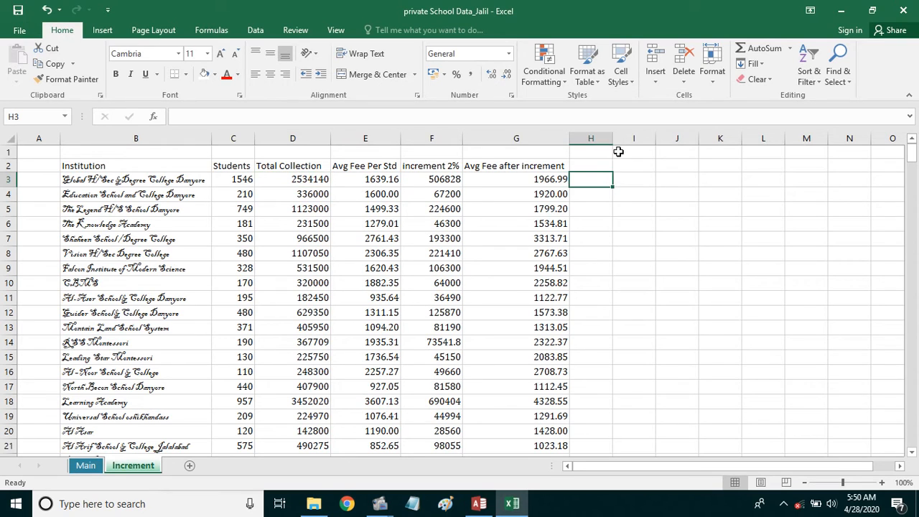
{"action": "left_click_drag", "start_coordinate": [613, 137], "coordinate": [632, 140]}
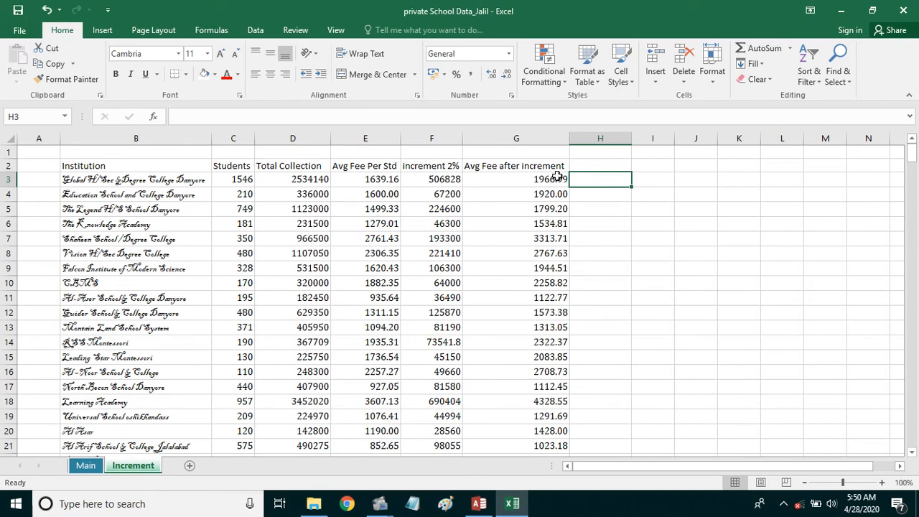
{"action": "left_click", "coordinate": [514, 180]}
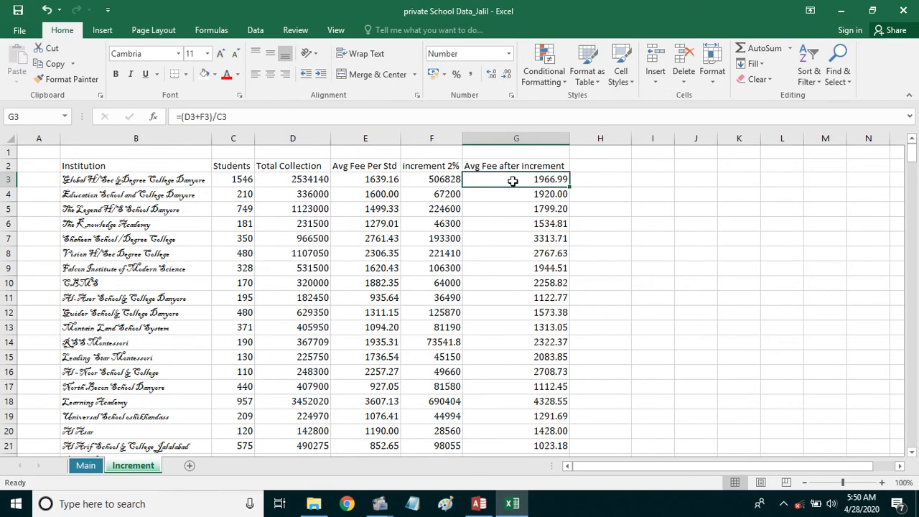
{"action": "left_click", "coordinate": [296, 180]}
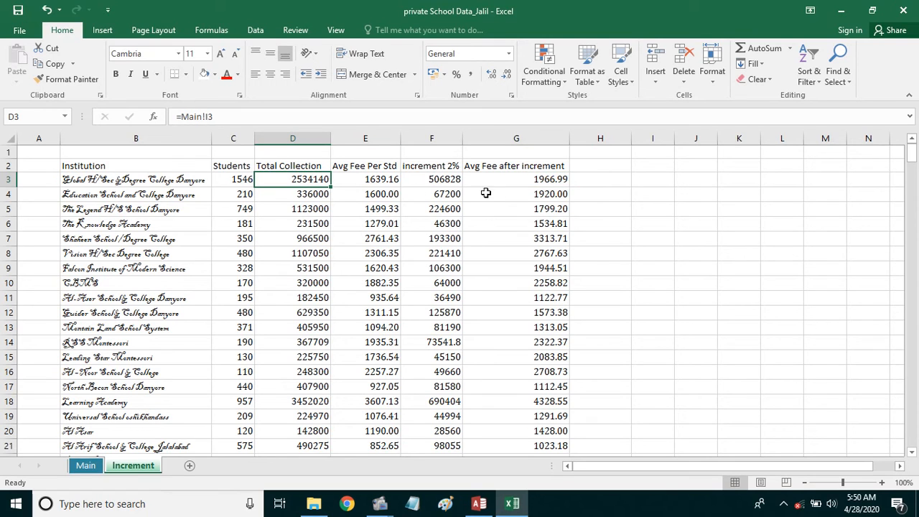
- Head H2 'Ann Exp', replacing an initially typed expenditure heading
{"action": "left_click", "coordinate": [592, 166]}
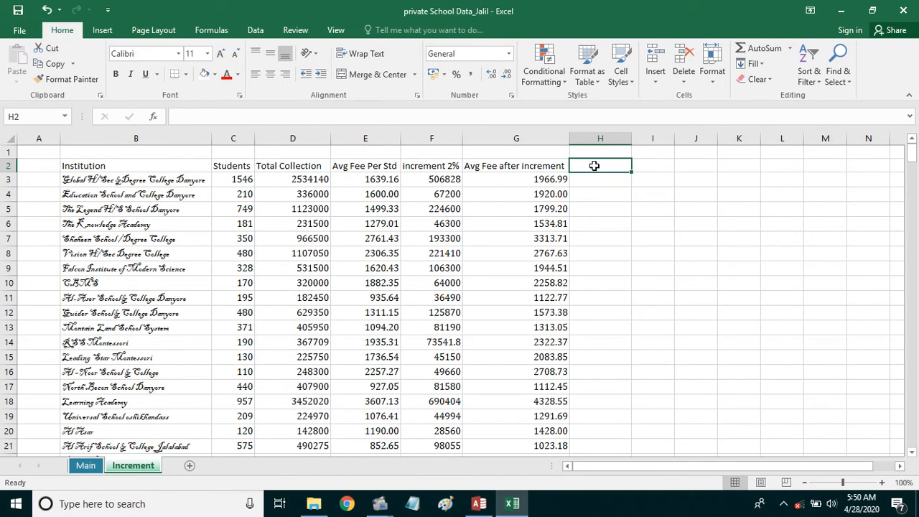
{"action": "type", "text": "expenditure"}
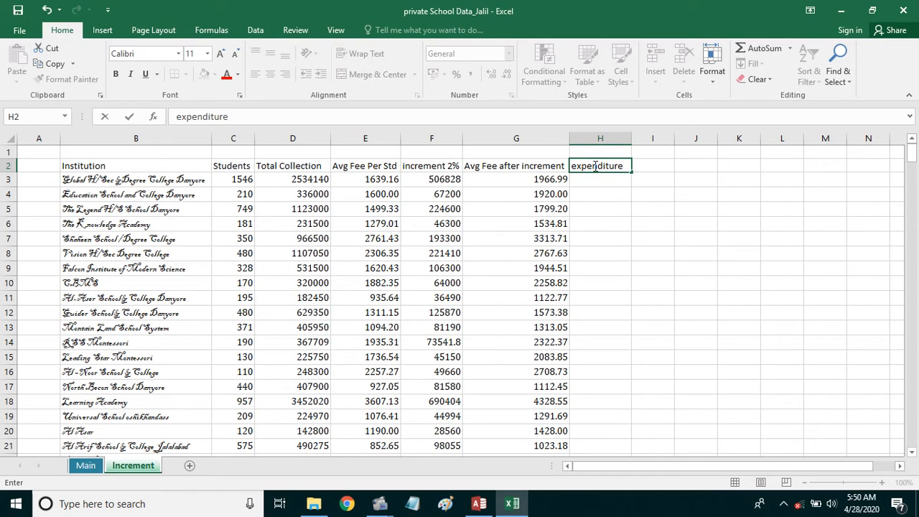
{"action": "left_click", "coordinate": [595, 213]}
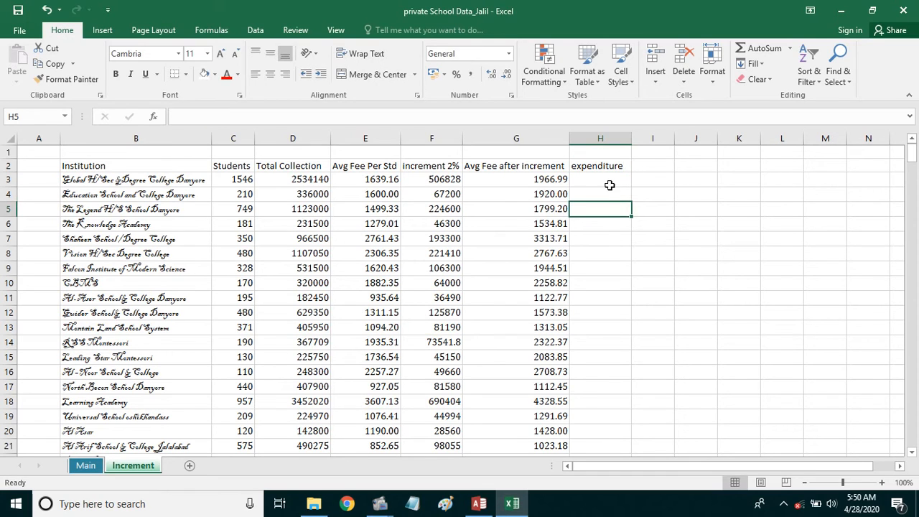
{"action": "left_click", "coordinate": [609, 179]}
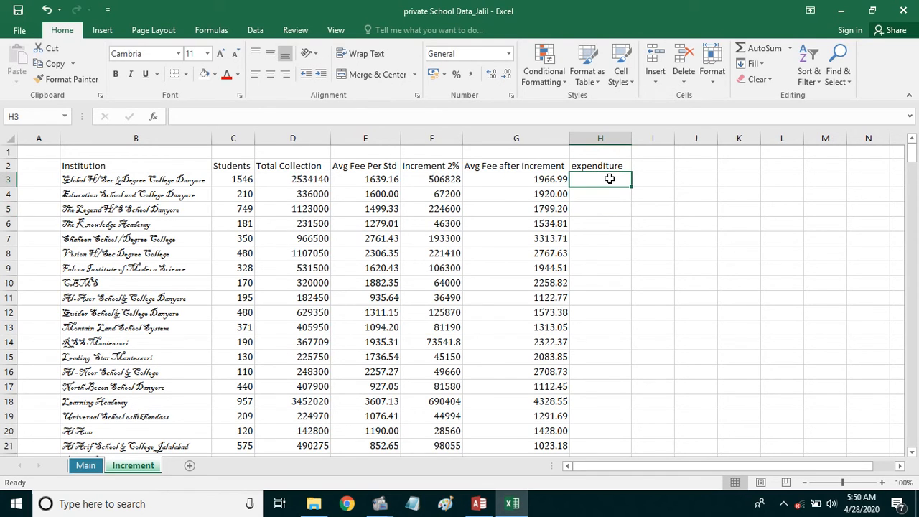
{"action": "left_click", "coordinate": [624, 166]}
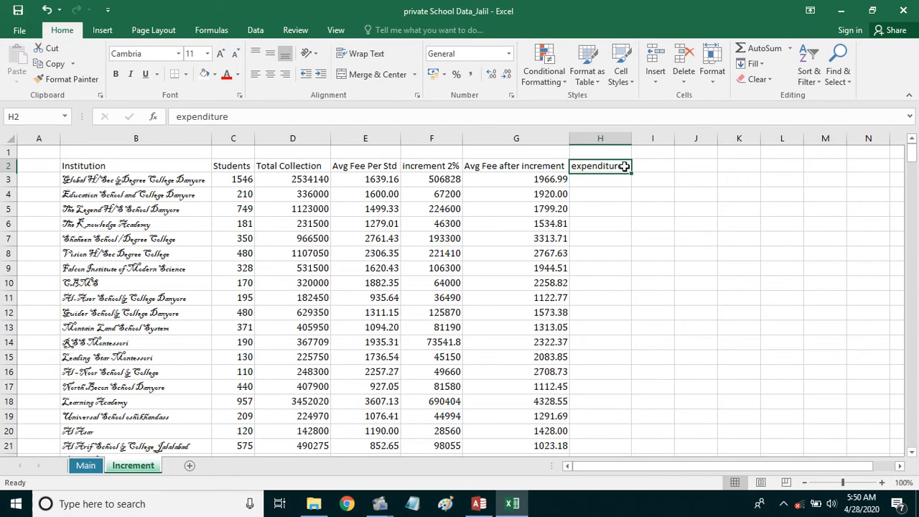
{"action": "type", "text": "Ann Exp"}
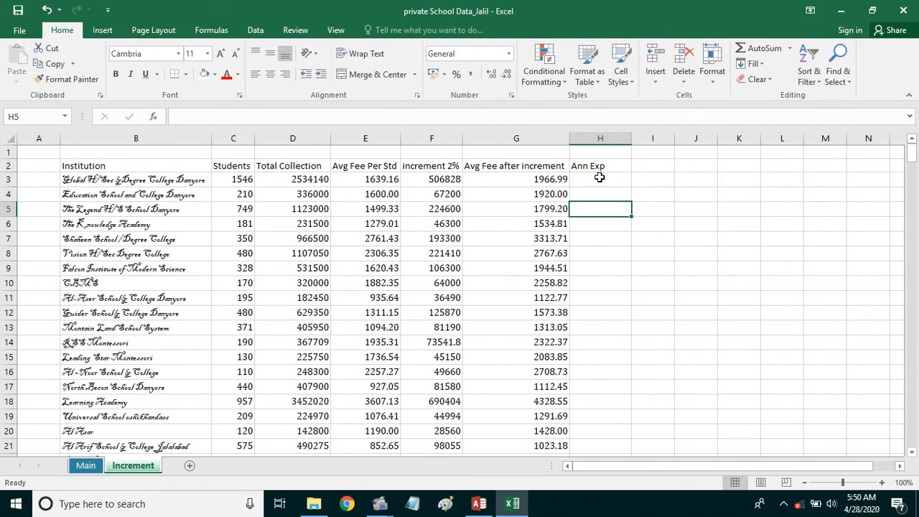
- Enter =Main!J3*12 in H3 for an annual expenditure of 29342400
{"action": "left_click", "coordinate": [599, 177]}
{"action": "type", "text": "="}
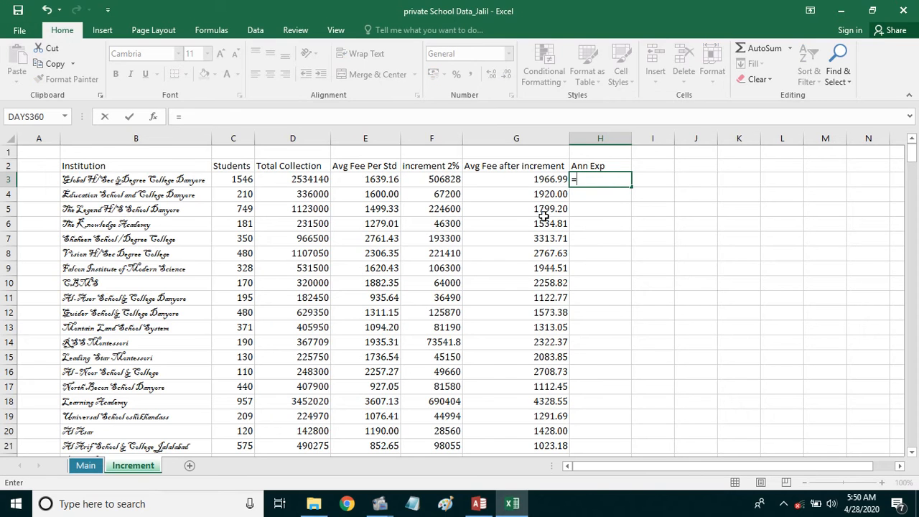
{"action": "left_click", "coordinate": [85, 466]}
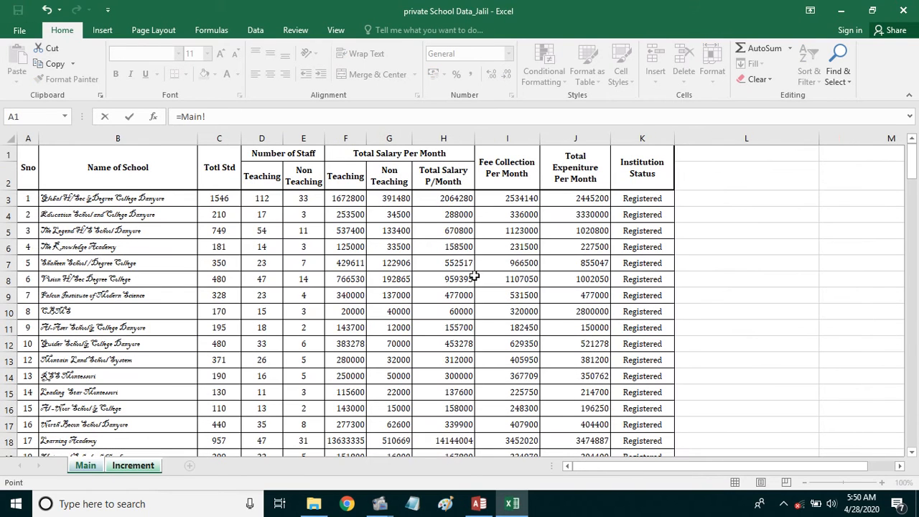
{"action": "left_click", "coordinate": [585, 201]}
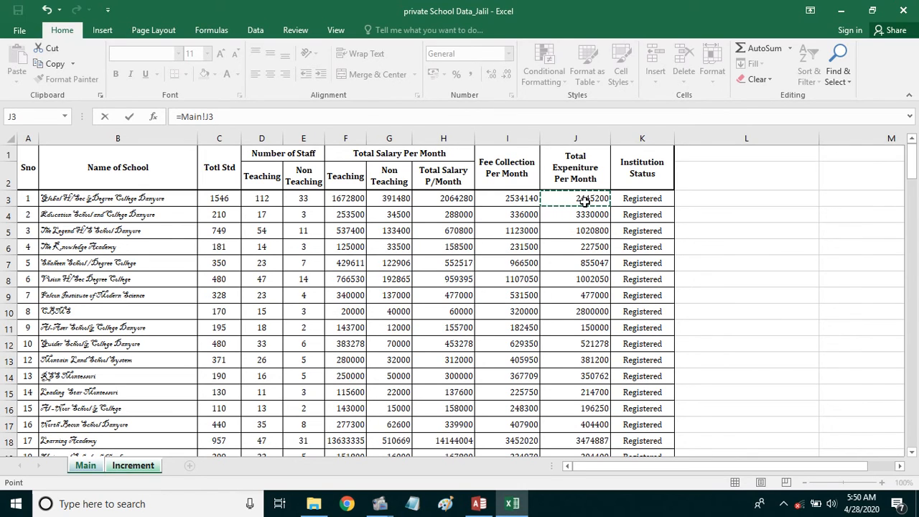
{"action": "type", "text": "*"}
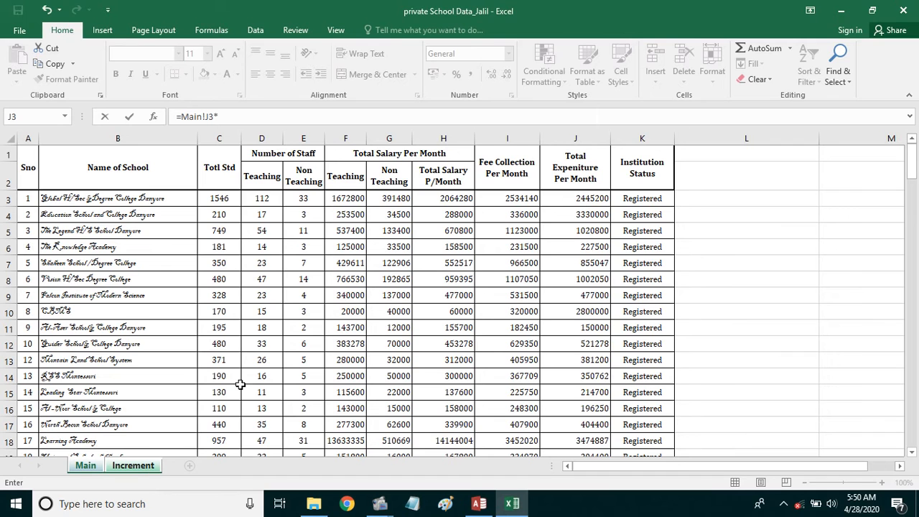
{"action": "left_click", "coordinate": [136, 466]}
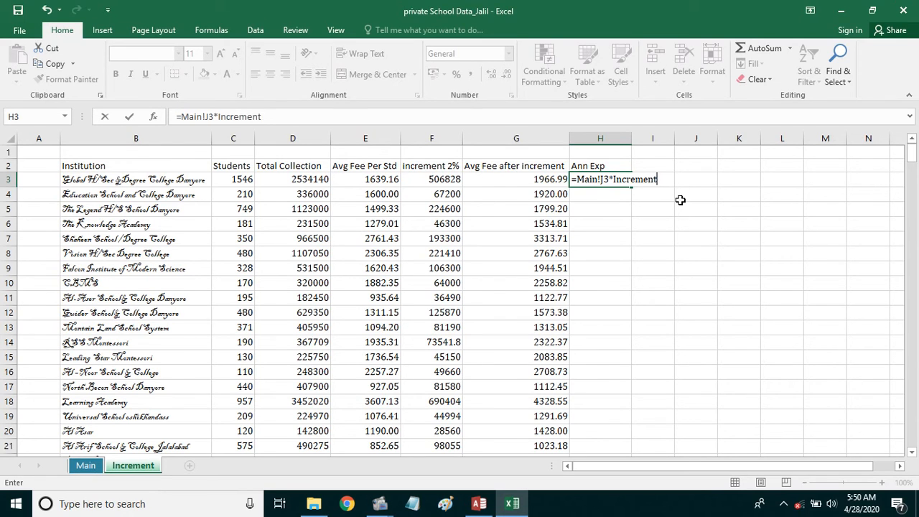
{"action": "key", "text": "BackSpace"}
{"action": "key", "text": "BackSpace"}
{"action": "key", "text": "BackSpace"}
{"action": "key", "text": "BackSpace"}
{"action": "key", "text": "BackSpace"}
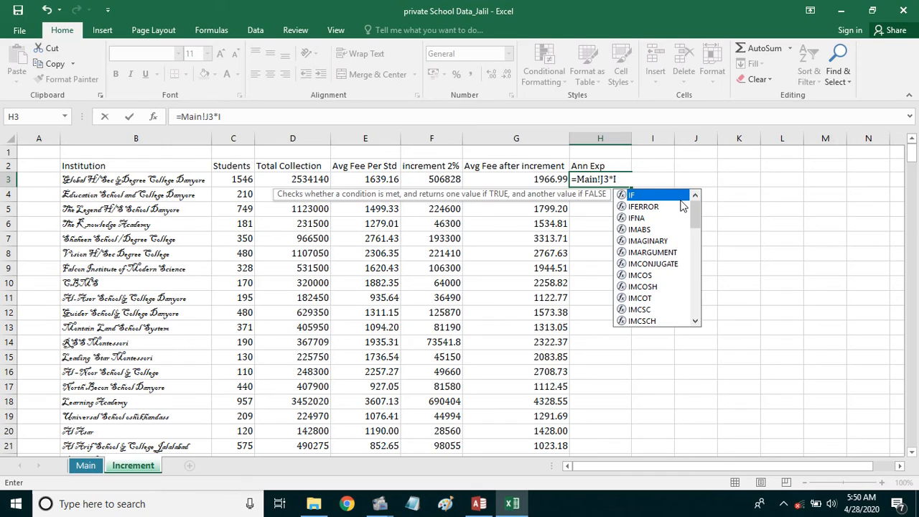
{"action": "key", "text": "BackSpace"}
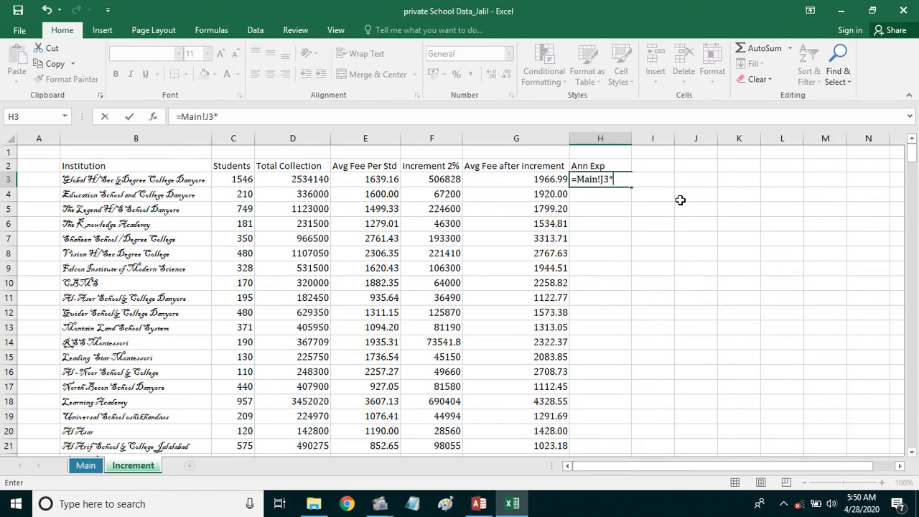
{"action": "type", "text": "12"}
{"action": "key", "text": "Return"}
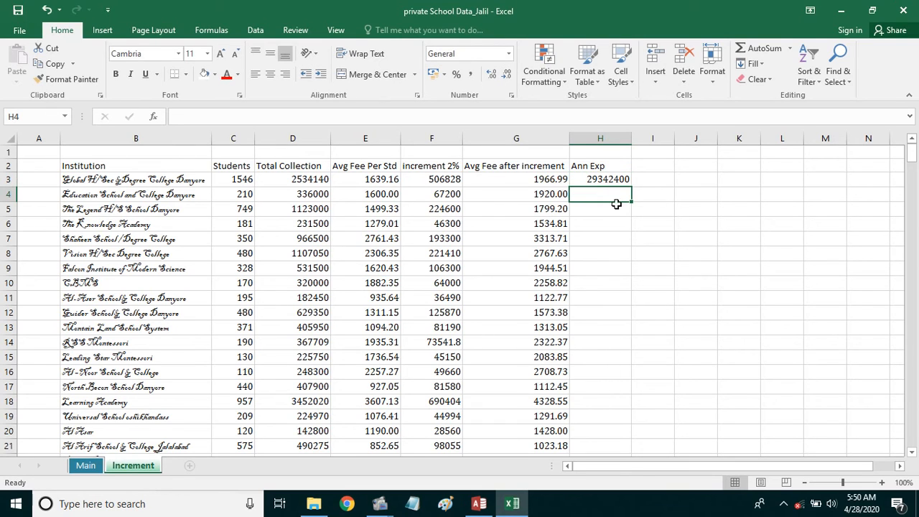
- Verify H3's formula against Main's J3, then fill it down column H to row 30
{"action": "left_click", "coordinate": [592, 184]}
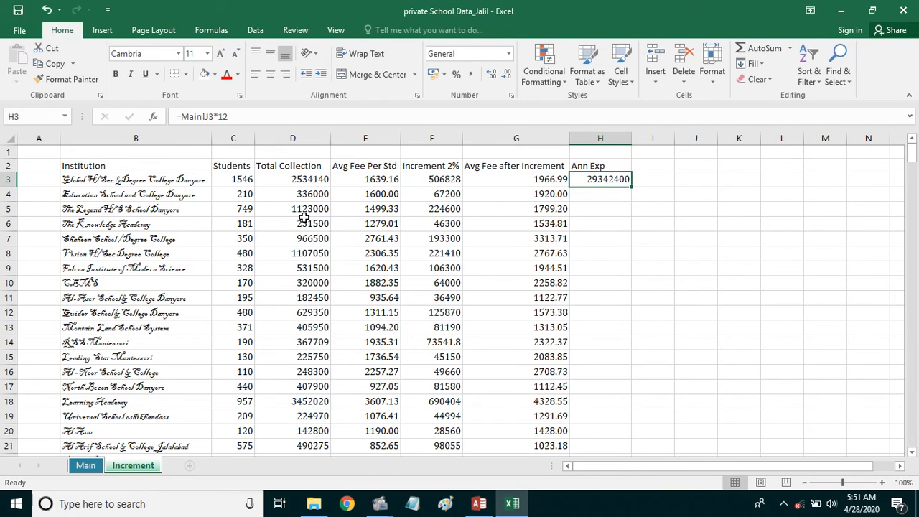
{"action": "left_click", "coordinate": [84, 466]}
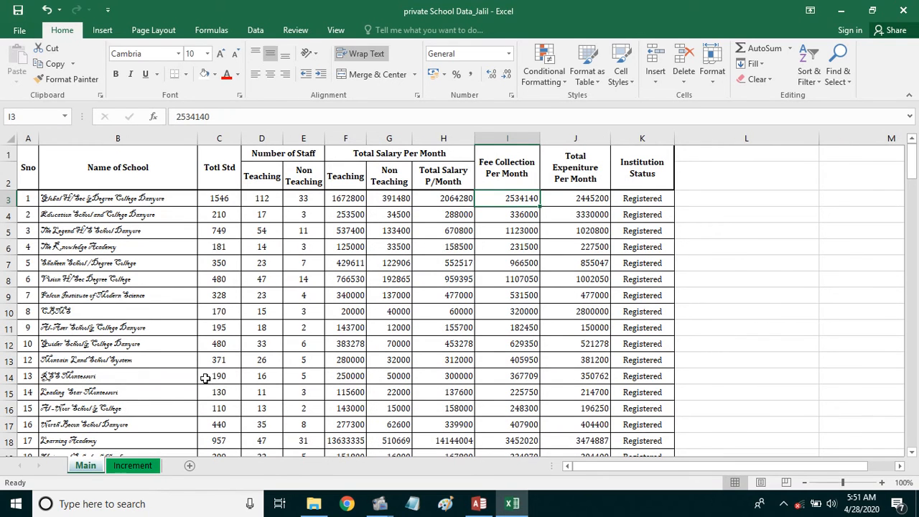
{"action": "left_click", "coordinate": [577, 199]}
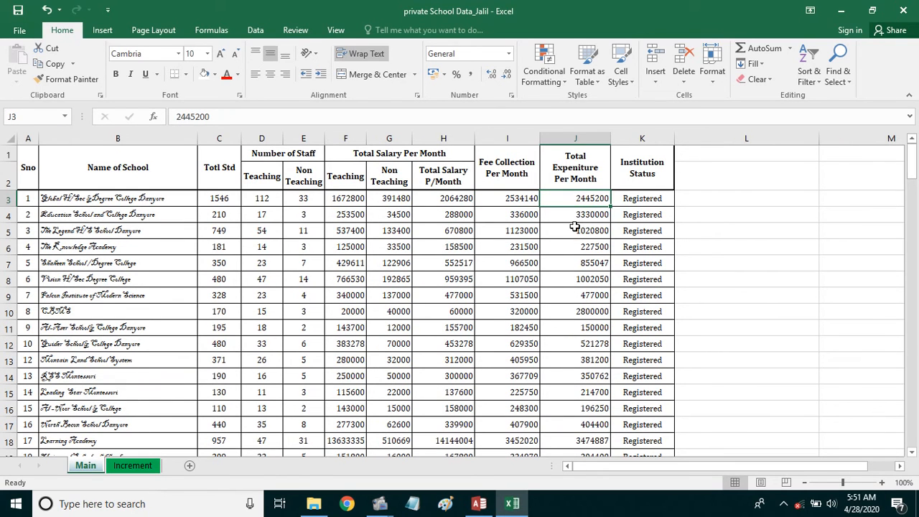
{"action": "left_click", "coordinate": [133, 466]}
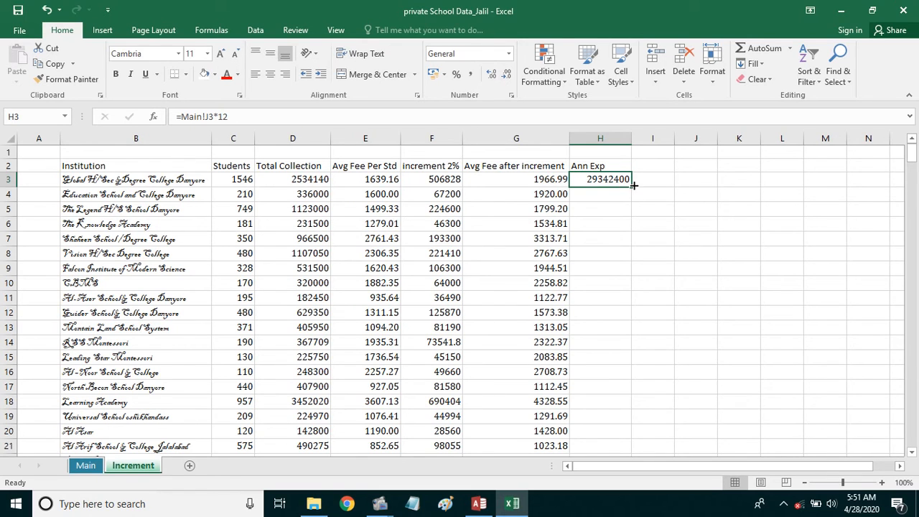
{"action": "left_click_drag", "start_coordinate": [631, 186], "coordinate": [623, 422]}
- Centre-align the Increment table's data in B2:H30
{"action": "scroll", "coordinate": [572, 289], "scroll_direction": "up", "scroll_amount": 4}
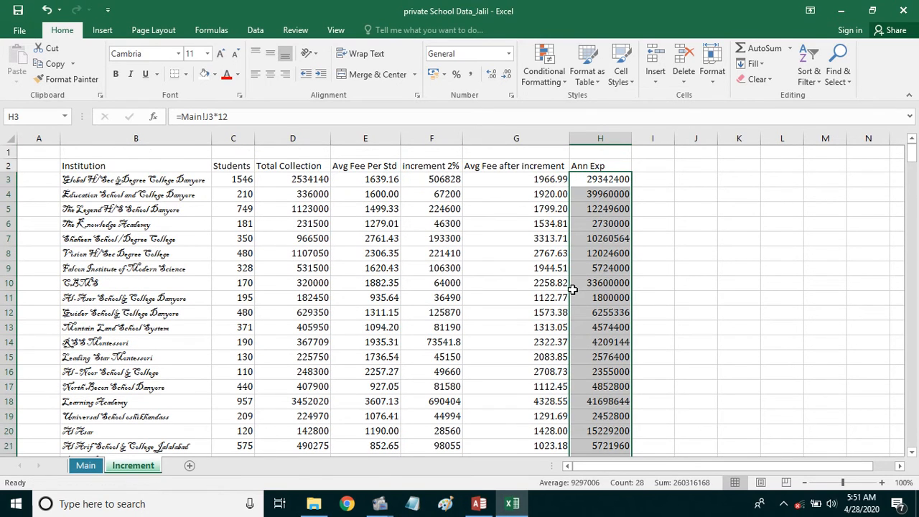
{"action": "left_click_drag", "start_coordinate": [601, 165], "coordinate": [90, 384]}
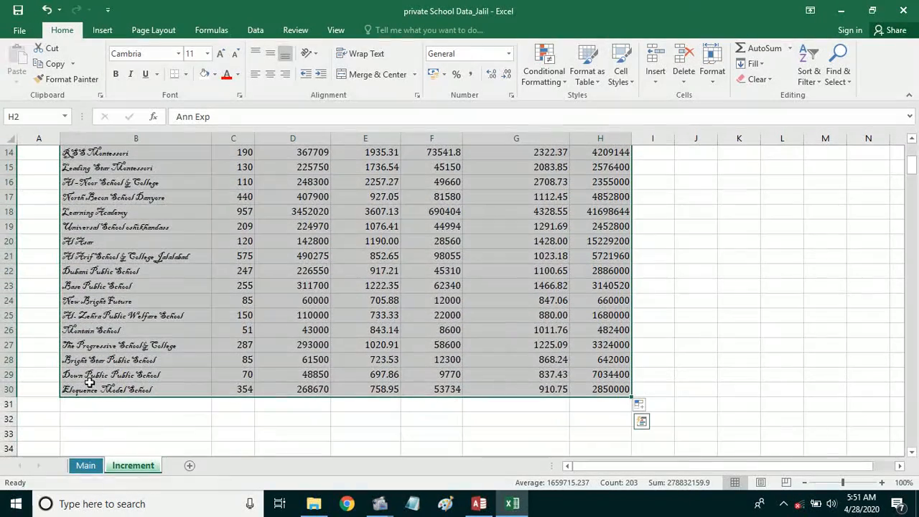
{"action": "left_click", "coordinate": [270, 76]}
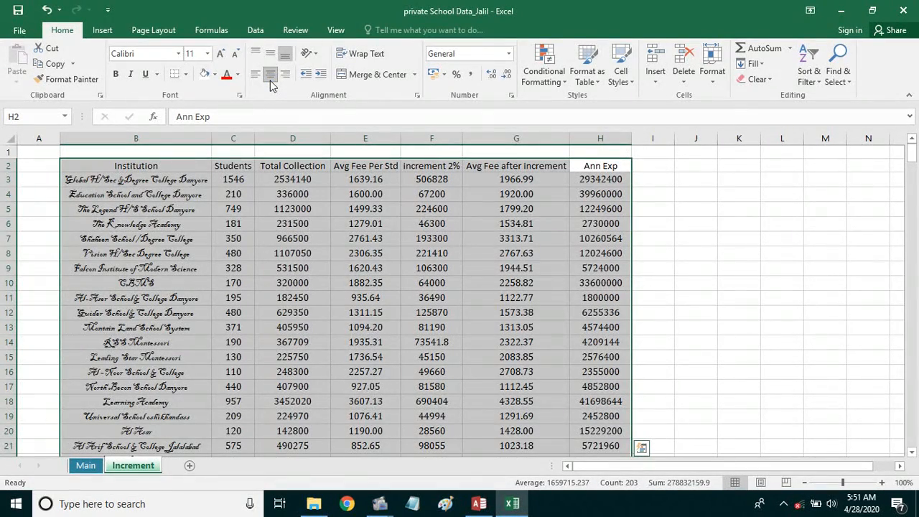
{"action": "left_click", "coordinate": [440, 256]}
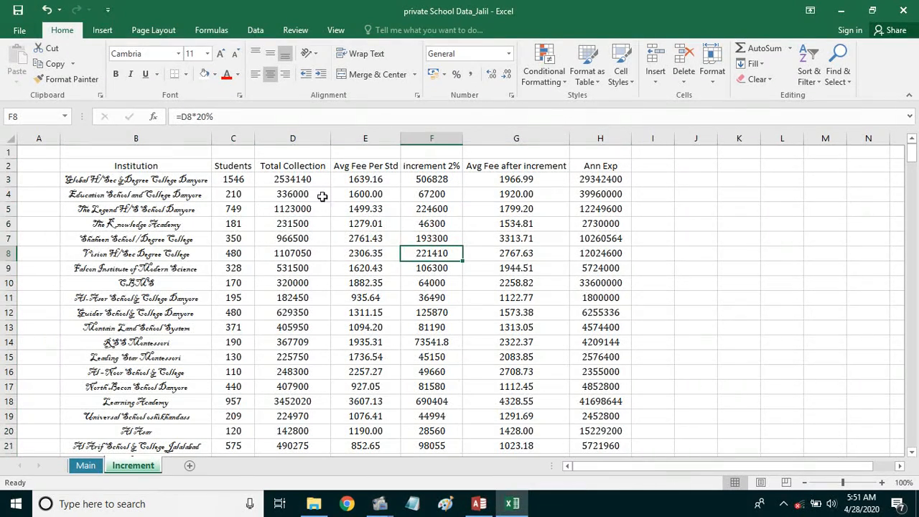
{"action": "left_click", "coordinate": [301, 183]}
{"action": "left_click", "coordinate": [745, 266]}
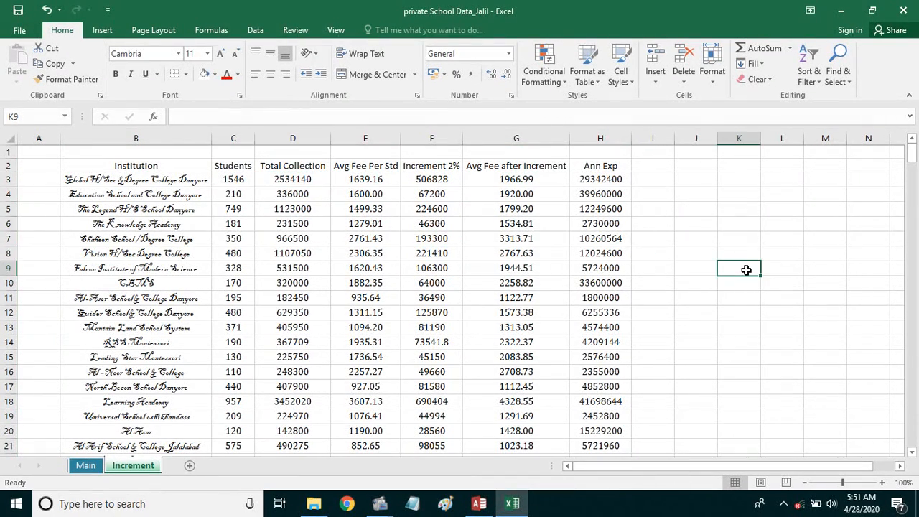
- Enter test value 500 in Increment K7 and 400 in Main L7
{"action": "left_click", "coordinate": [740, 240]}
{"action": "type", "text": "500"}
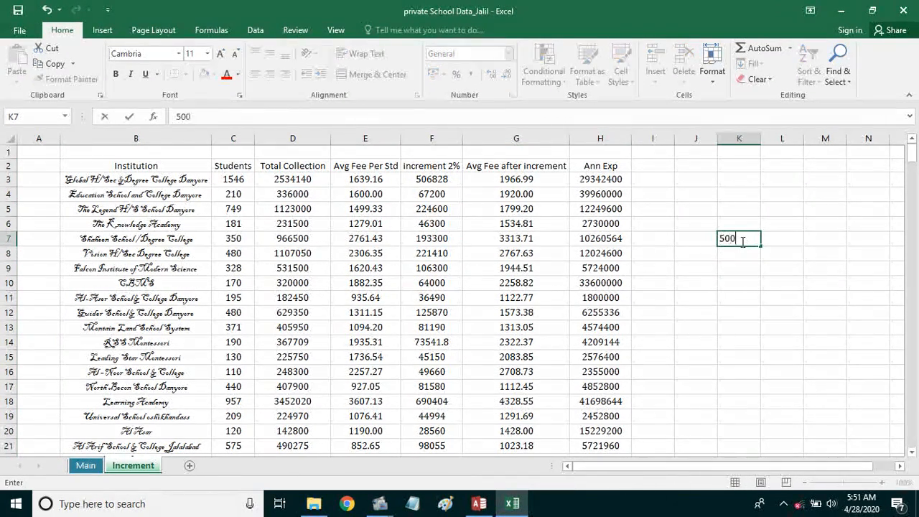
{"action": "key", "text": "Return"}
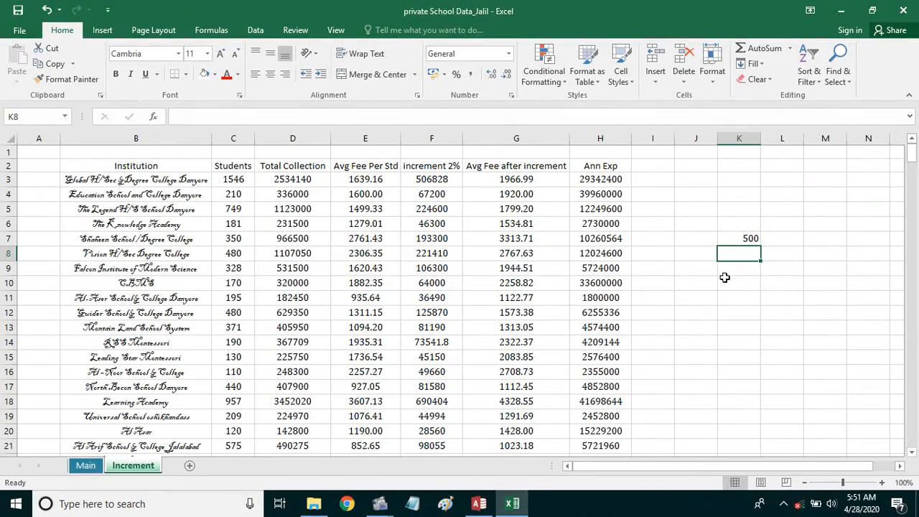
{"action": "left_click", "coordinate": [85, 465]}
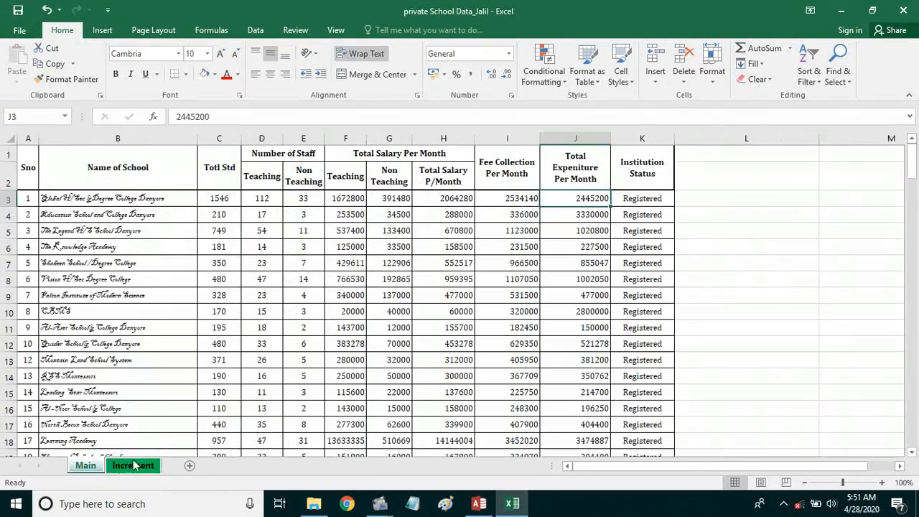
{"action": "left_click", "coordinate": [740, 259]}
{"action": "type", "text": "400"}
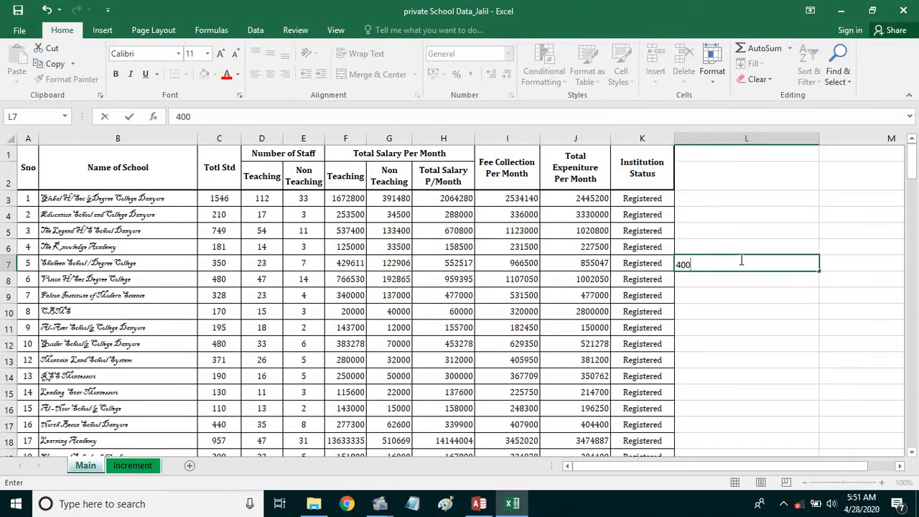
{"action": "key", "text": "Return"}
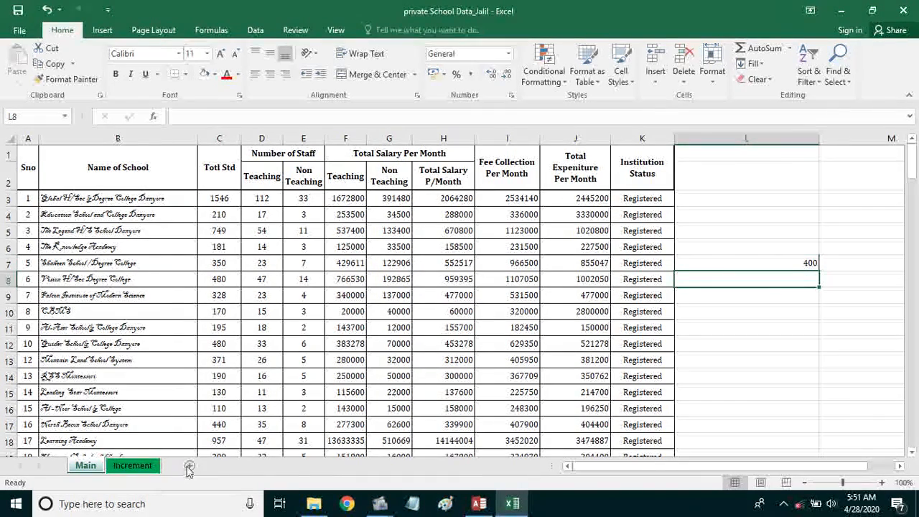
- Add a new blank worksheet, Sheet1
{"action": "left_click", "coordinate": [226, 465]}
{"action": "left_click", "coordinate": [335, 313]}
{"action": "left_click", "coordinate": [332, 298]}
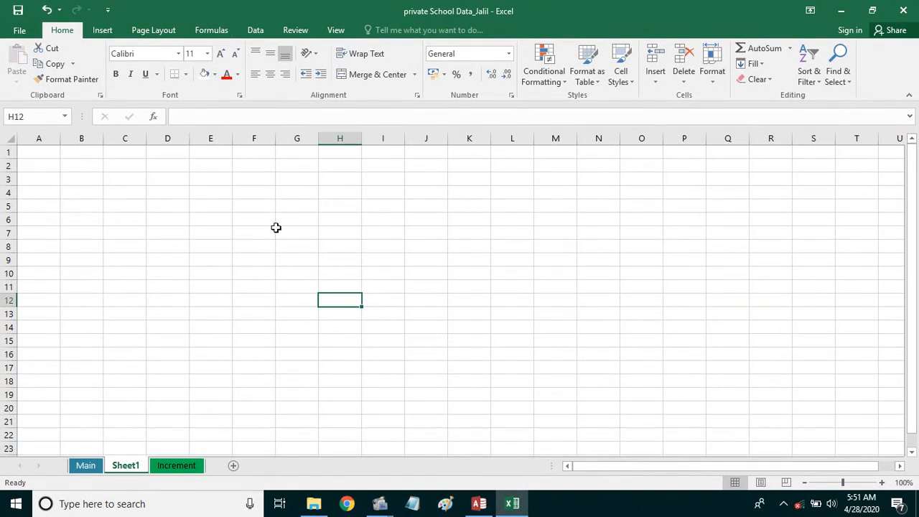
- Enter =Main!L7+Increment!K7 in Sheet1 cell E4
{"action": "left_click", "coordinate": [224, 200]}
{"action": "type", "text": "="}
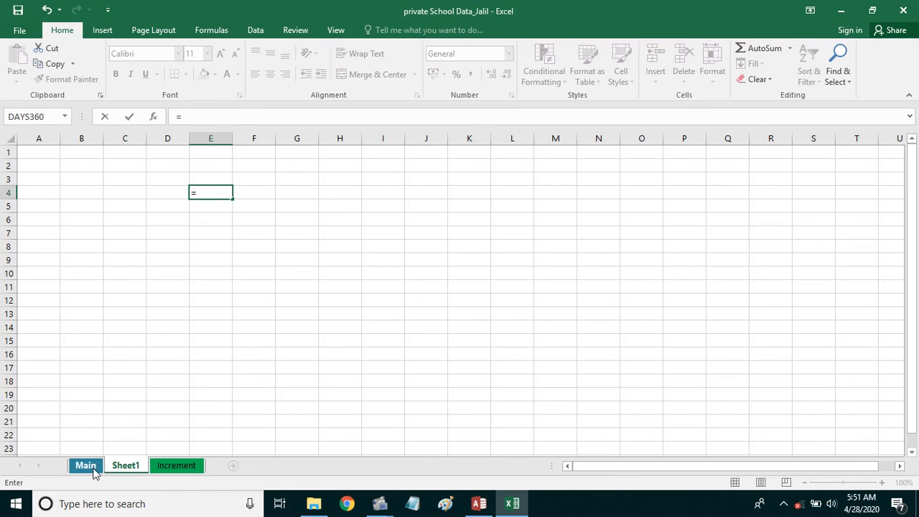
{"action": "left_click", "coordinate": [86, 465]}
{"action": "left_click", "coordinate": [707, 263]}
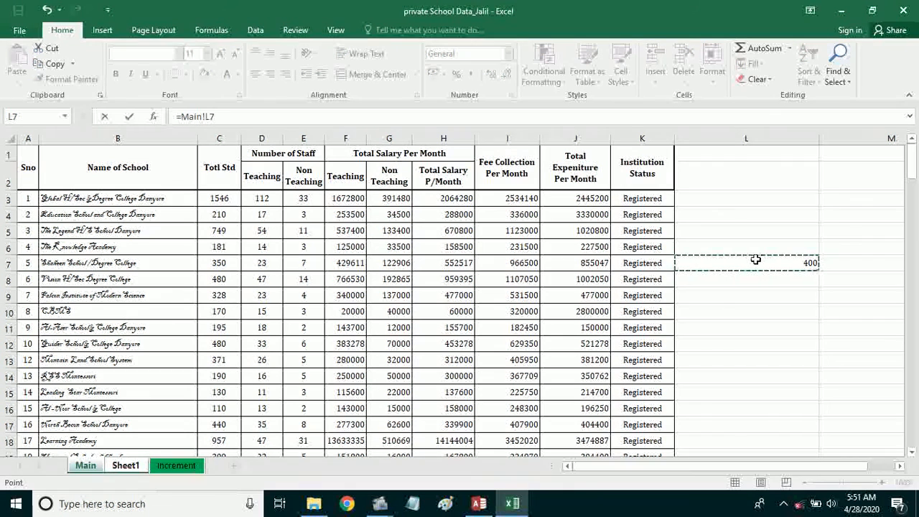
{"action": "type", "text": "+"}
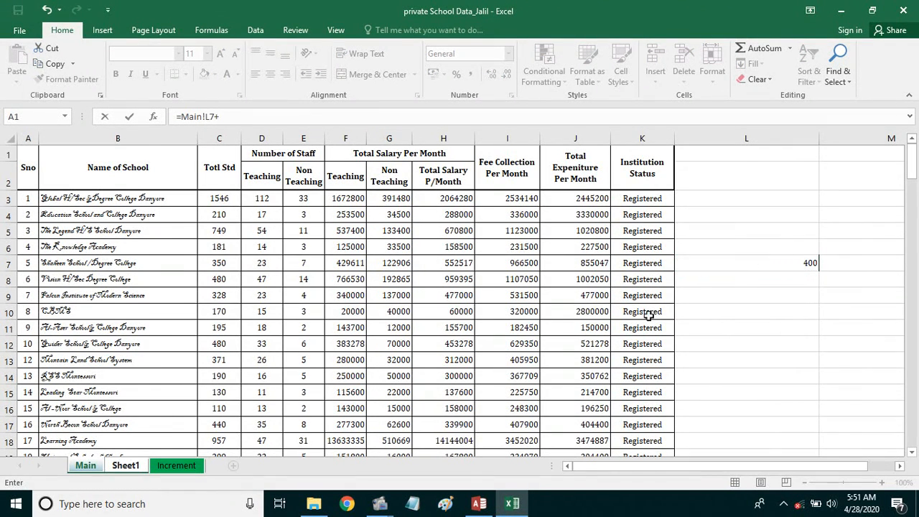
{"action": "left_click", "coordinate": [176, 465]}
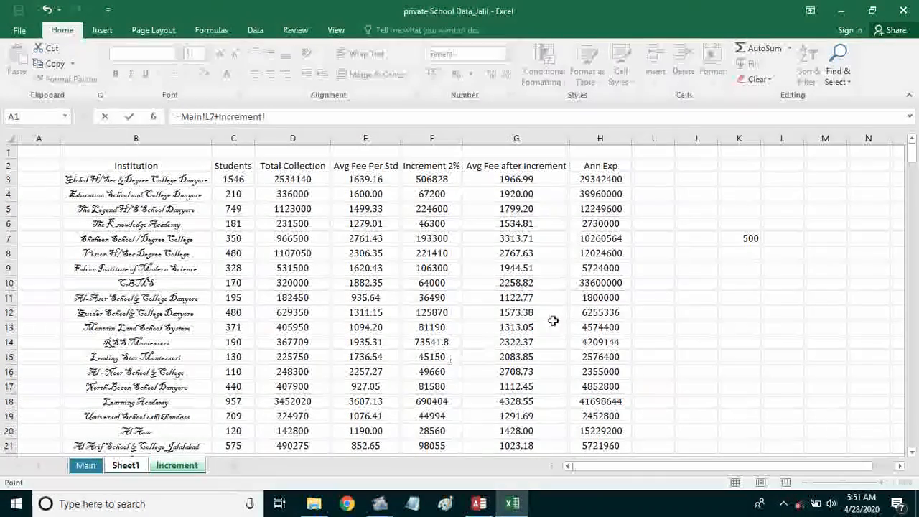
{"action": "left_click", "coordinate": [741, 240]}
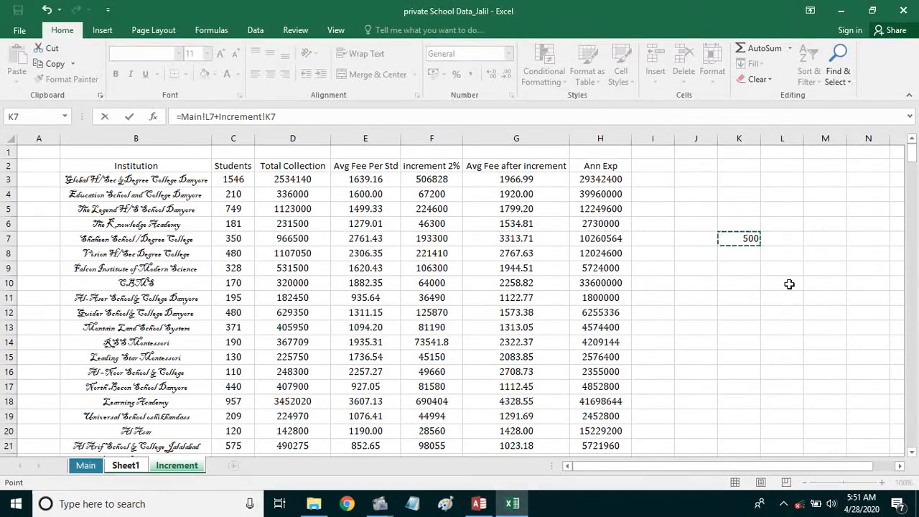
{"action": "key", "text": "Return"}
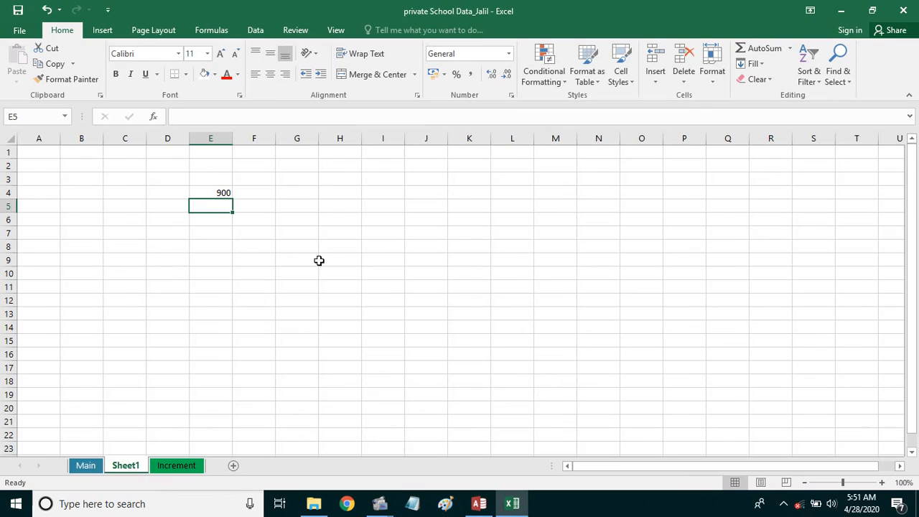
- Check E4's cross-sheet formula and confirm it shows 900
{"action": "left_click", "coordinate": [205, 194]}
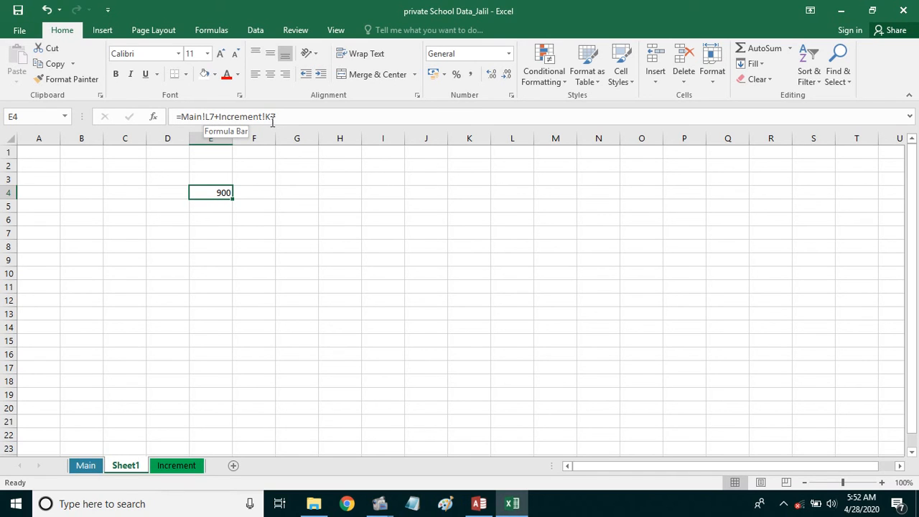
{"action": "left_click", "coordinate": [264, 229]}
{"action": "left_click", "coordinate": [224, 194]}
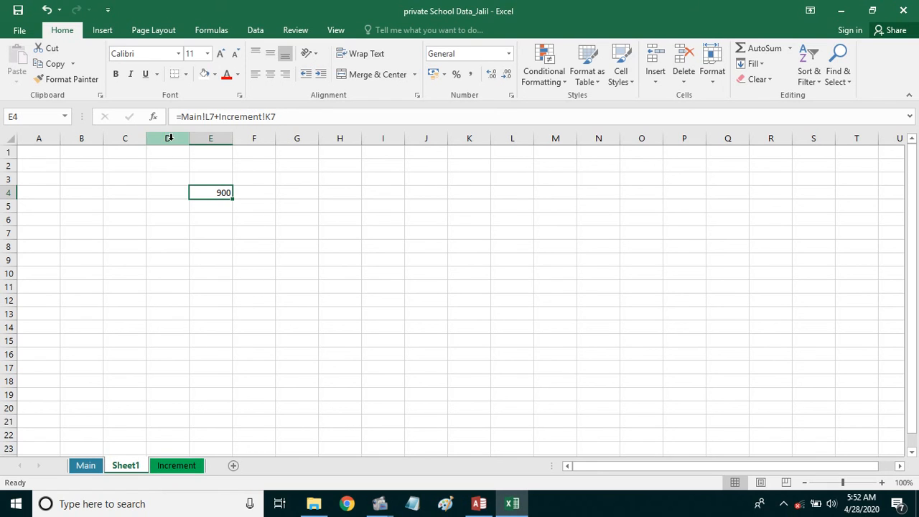
{"action": "left_click", "coordinate": [205, 116]}
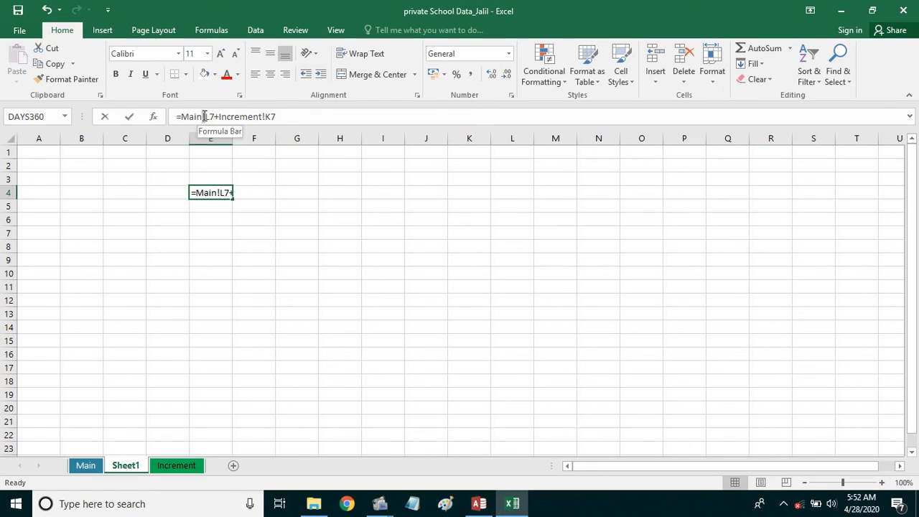
{"action": "left_click", "coordinate": [285, 227]}
{"action": "key", "text": "ctrl+Return"}
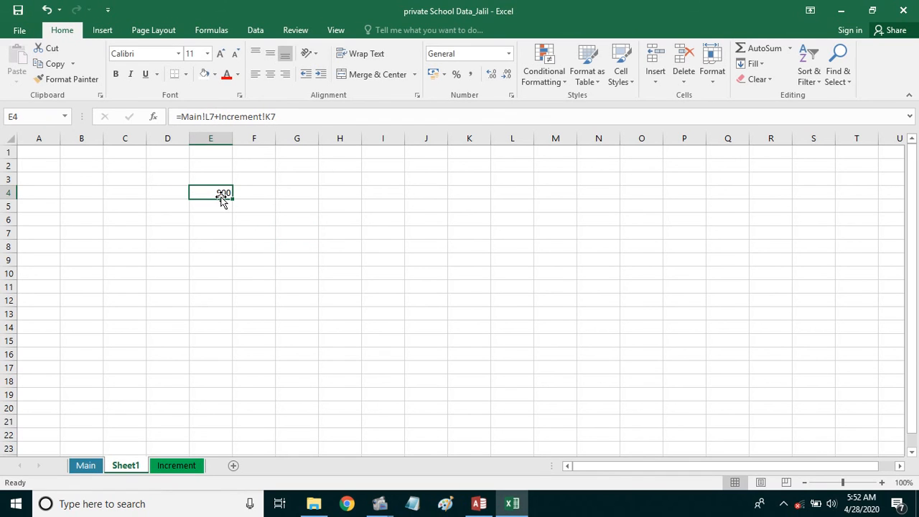